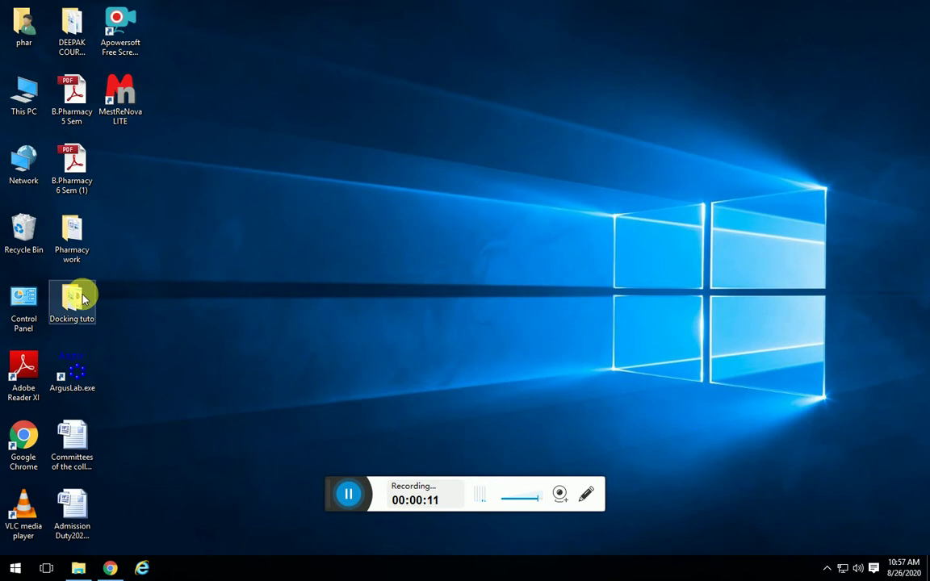
# Open the Docking tuto folder on the desktop in a maximized window and view the files in its referance comp subfolder
pyautogui.doubleClick(85, 298)
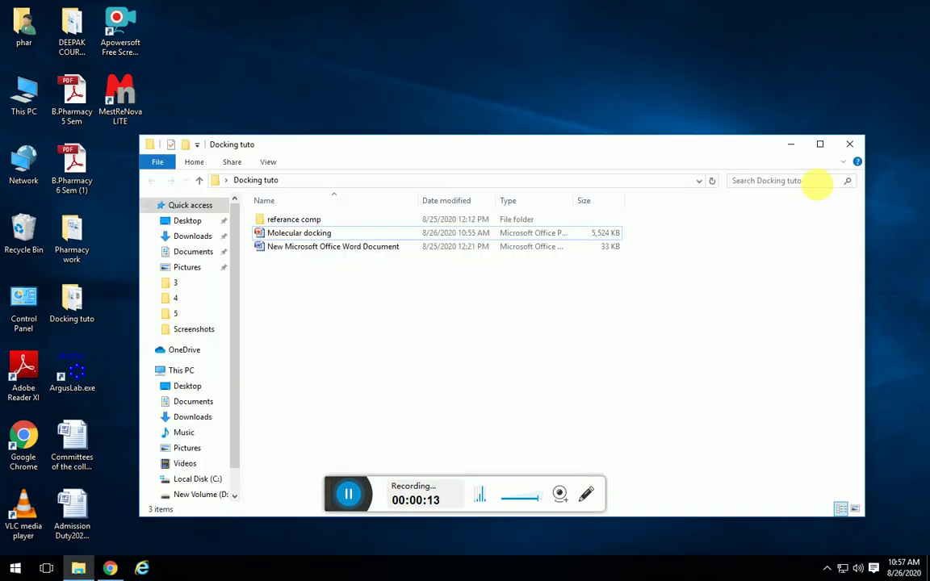
pyautogui.click(820, 145)
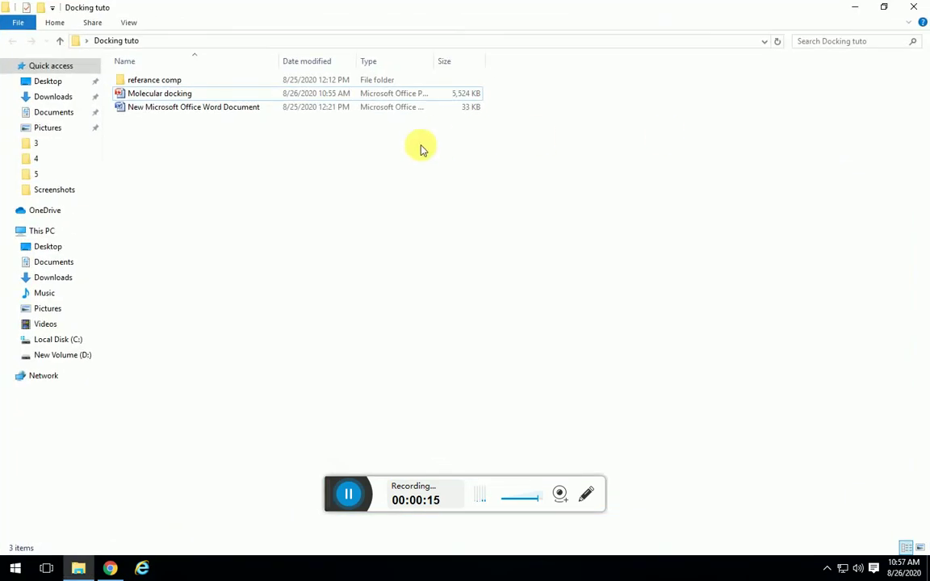
pyautogui.click(171, 84)
pyautogui.doubleClick(171, 84)
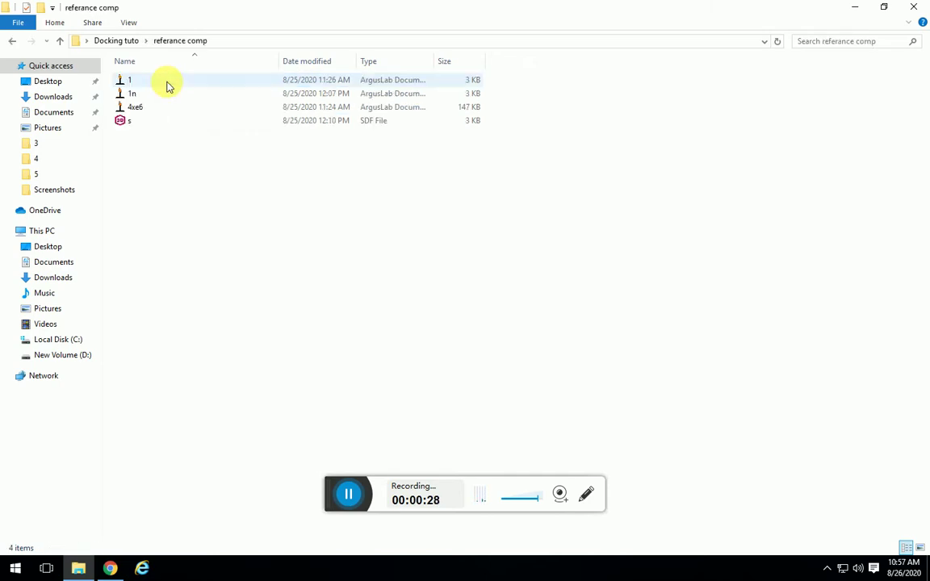
pyautogui.click(12, 41)
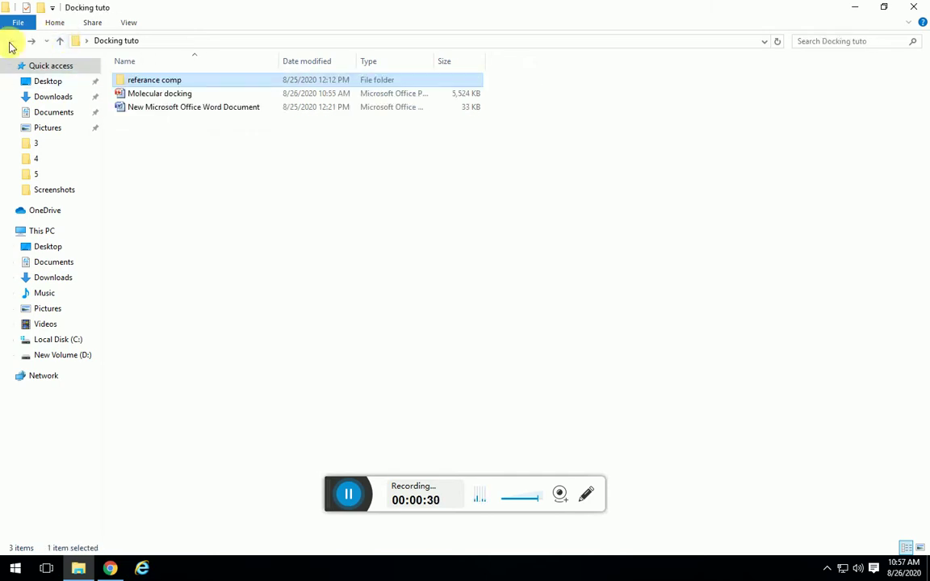
pyautogui.doubleClick(178, 84)
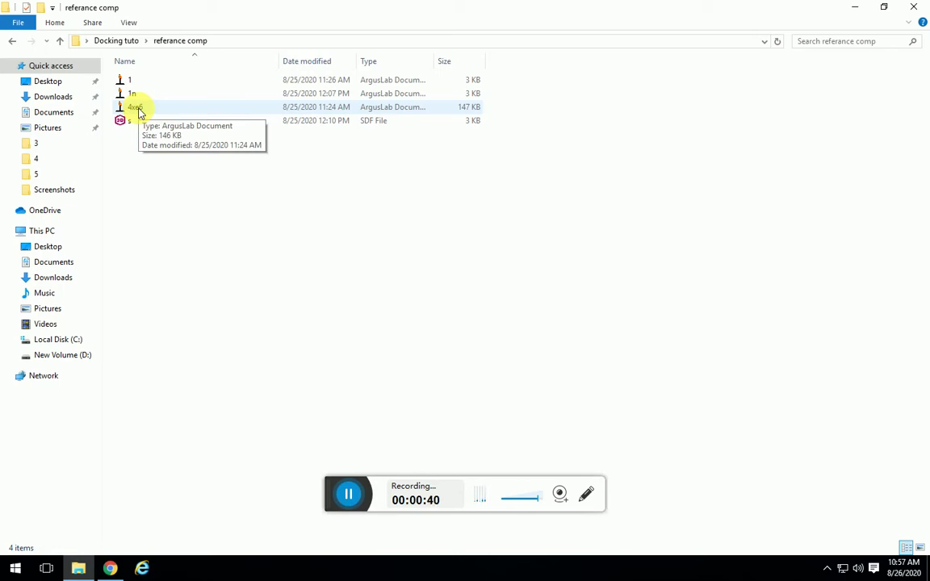
pyautogui.click(139, 113)
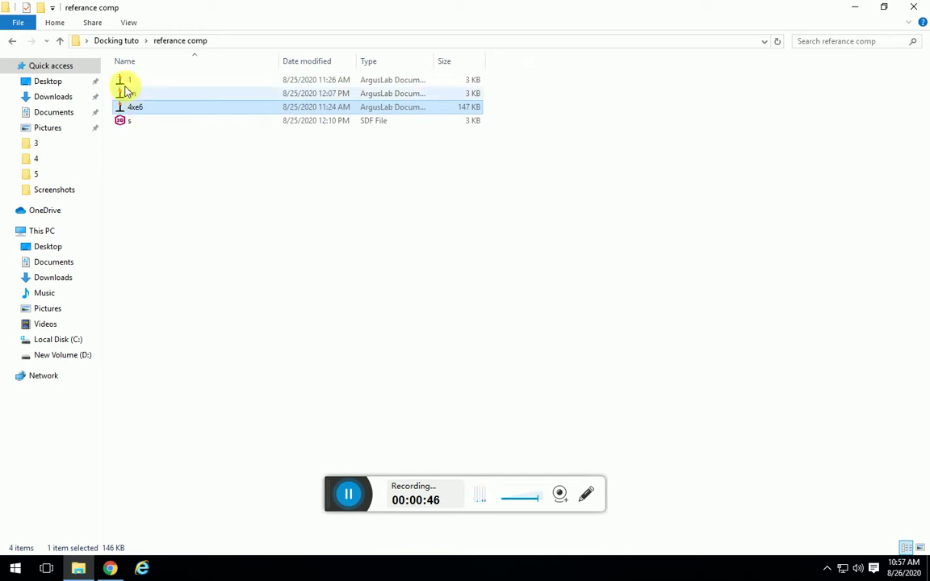
# Return to Docking tuto, view the compounds and docking scores table in New Microsoft Office Word Document, and minimize it
pyautogui.click(13, 46)
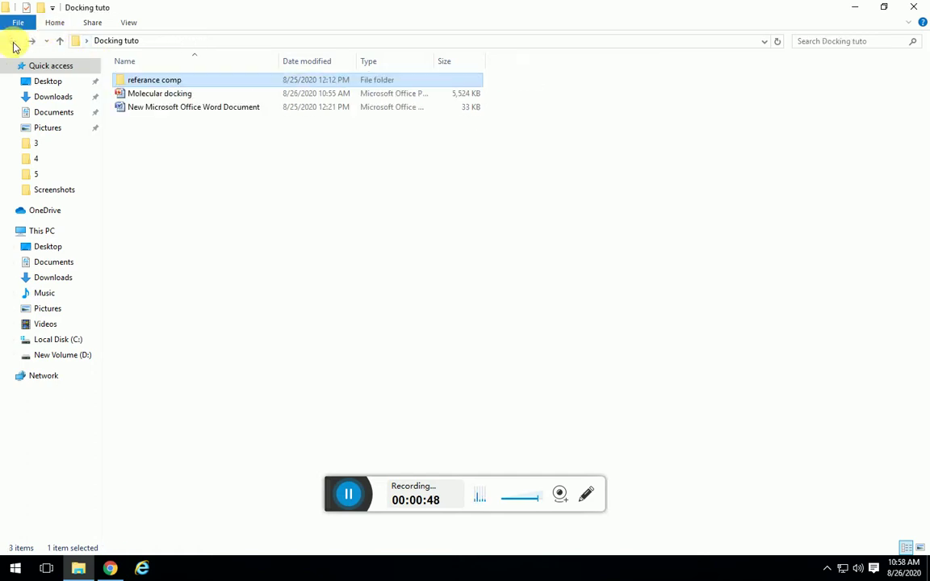
pyautogui.doubleClick(170, 108)
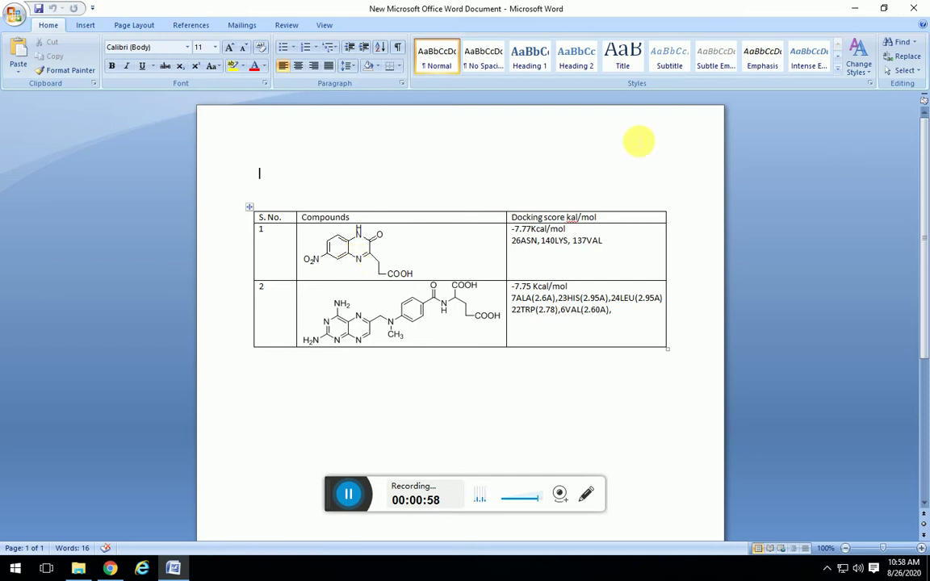
pyautogui.click(854, 8)
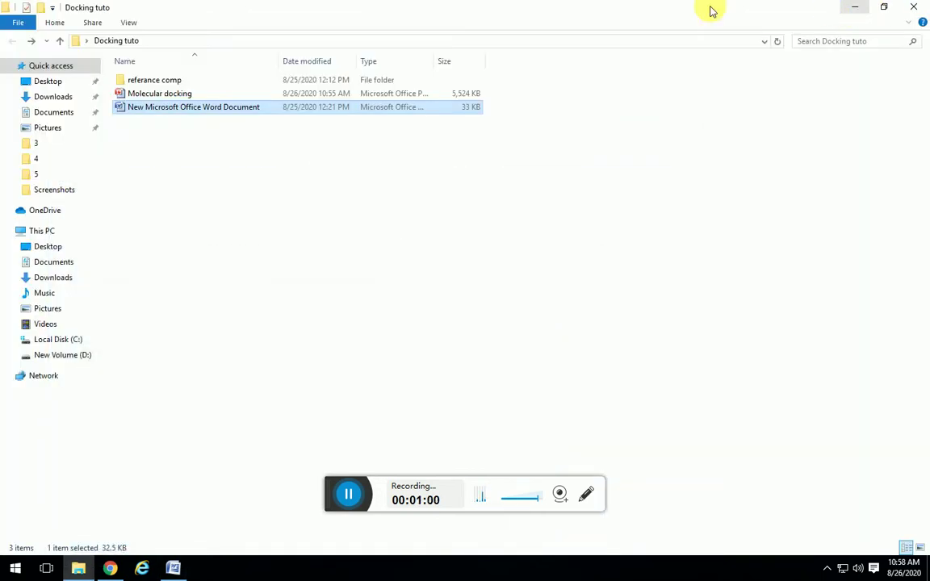
# Open the 4xe6 protein file from the referance comp folder in ArgusLab
pyautogui.doubleClick(162, 80)
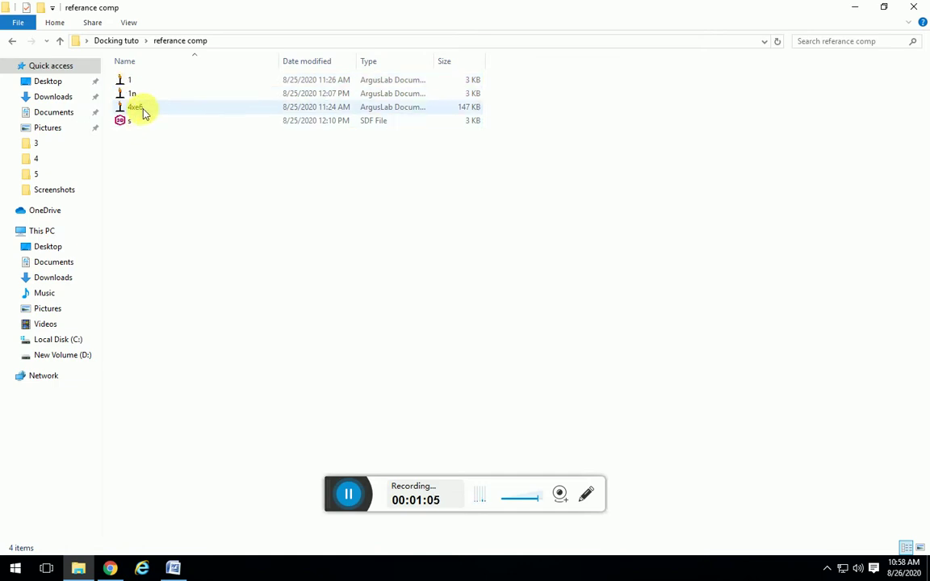
pyautogui.click(143, 113)
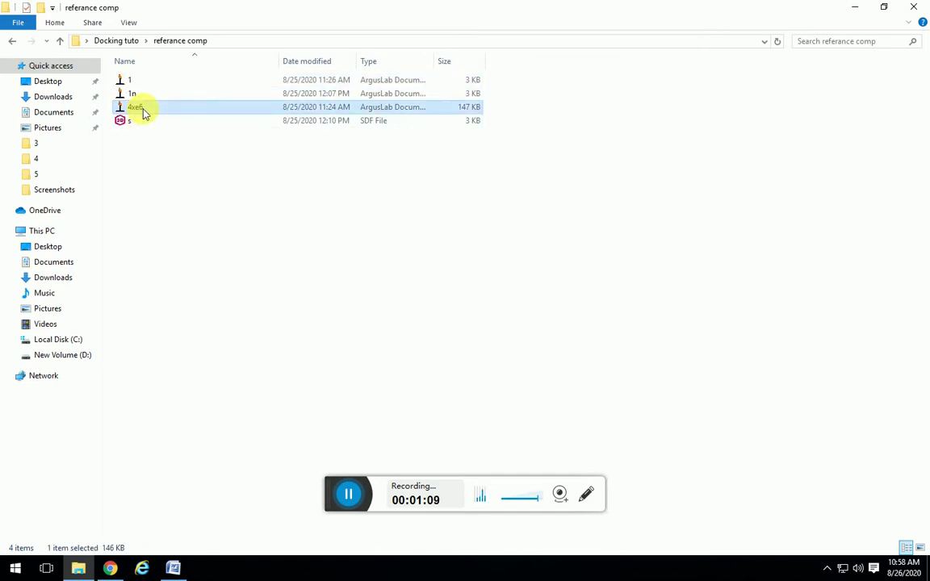
pyautogui.doubleClick(144, 113)
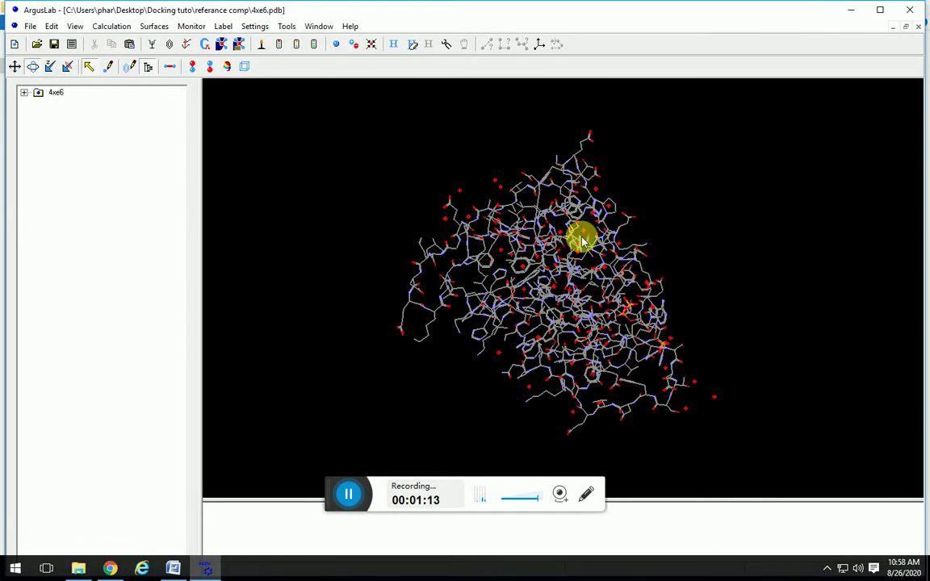
# Expand the 4xe6 tree and examine the residue categories and the entries under Misc
pyautogui.click(24, 93)
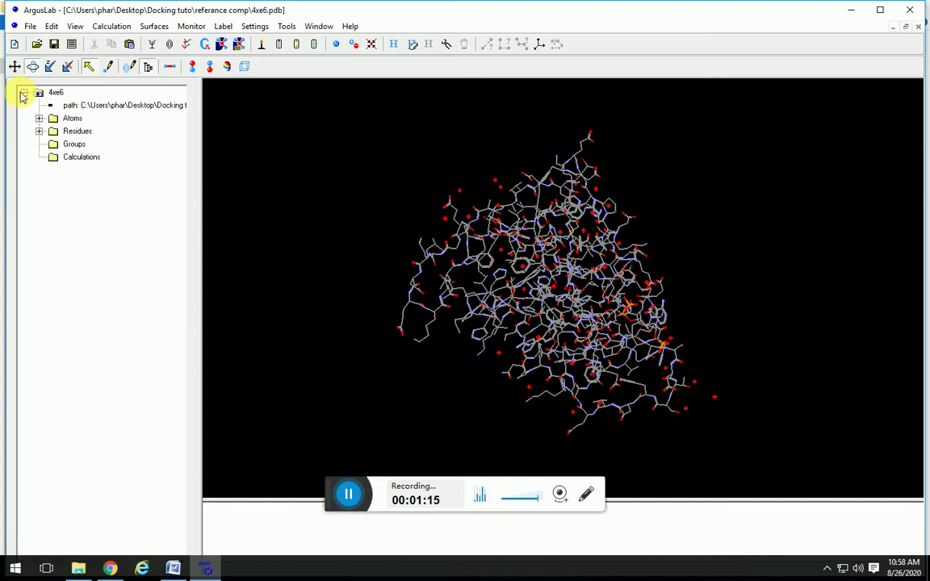
pyautogui.click(39, 131)
pyautogui.click(54, 157)
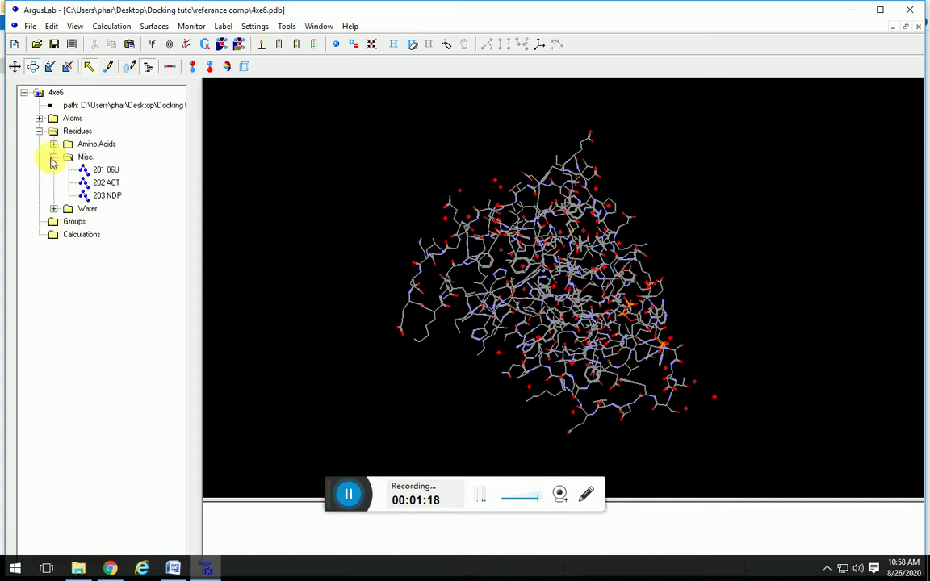
pyautogui.click(39, 130)
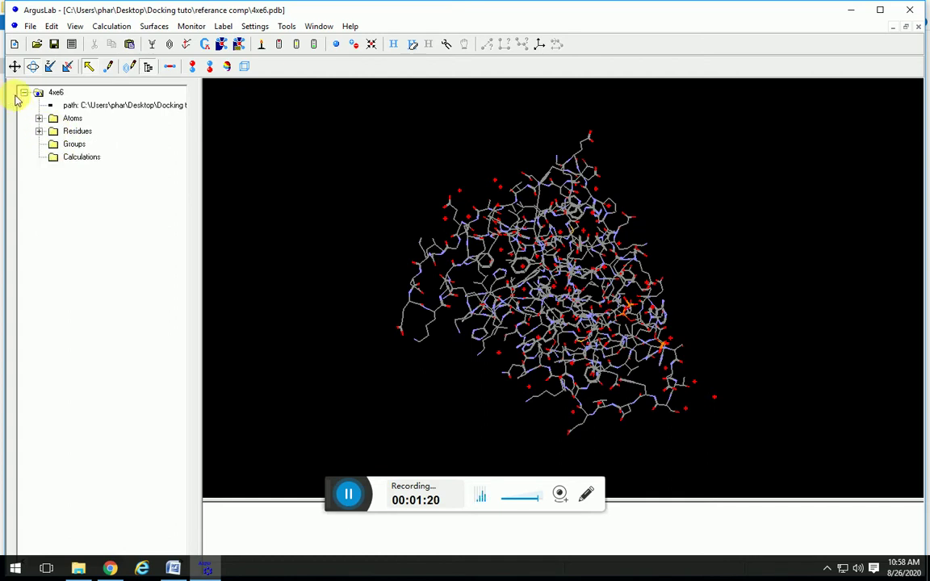
pyautogui.click(39, 131)
pyautogui.click(54, 157)
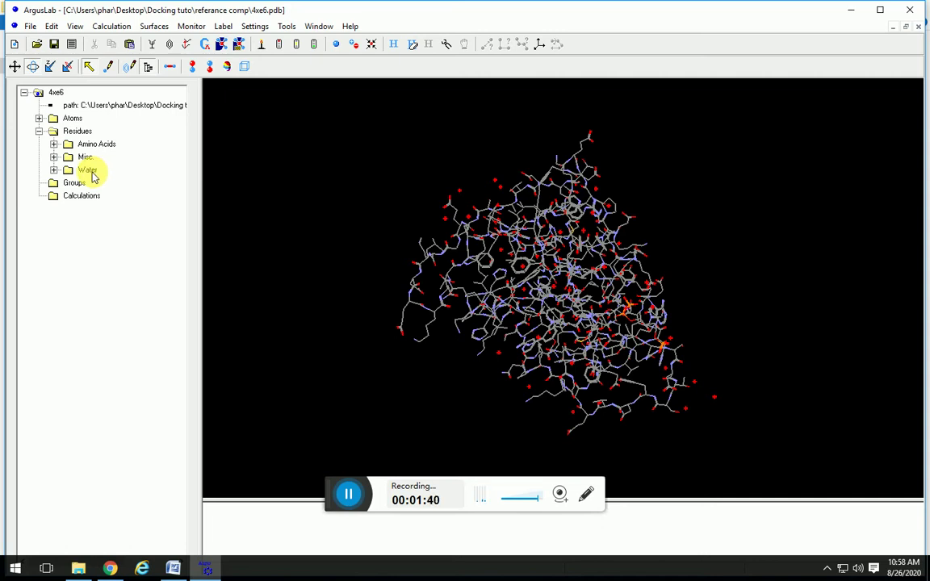
# Delete the Misc. residues 201 06U, 202 ACT and 203 NDP from the 4xe6 protein
pyautogui.click(54, 157)
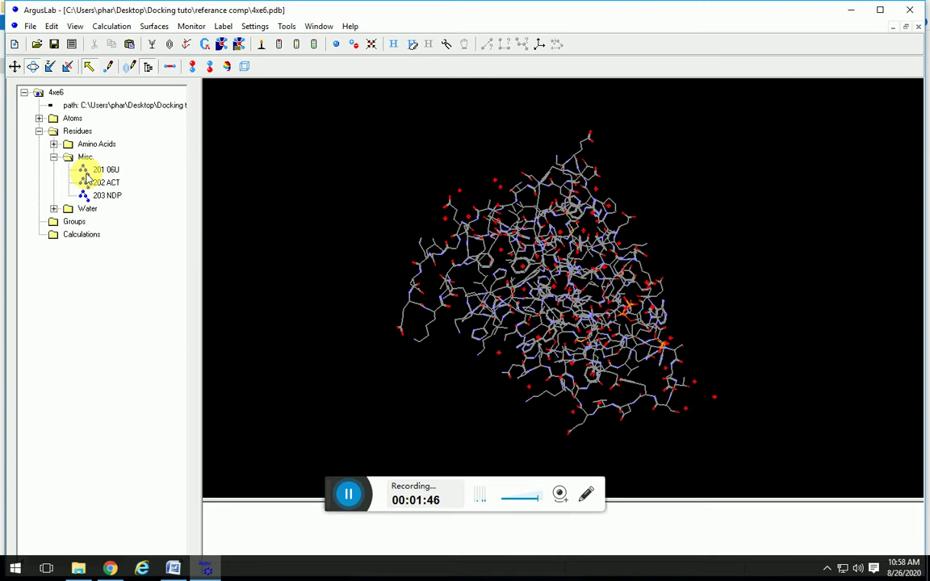
pyautogui.click(86, 174)
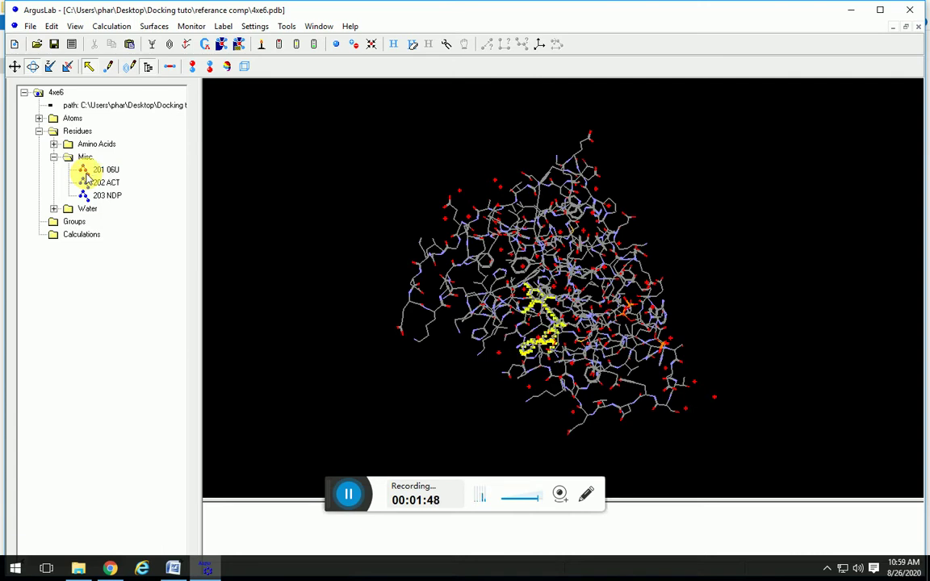
pyautogui.click(87, 183)
pyautogui.click(89, 195)
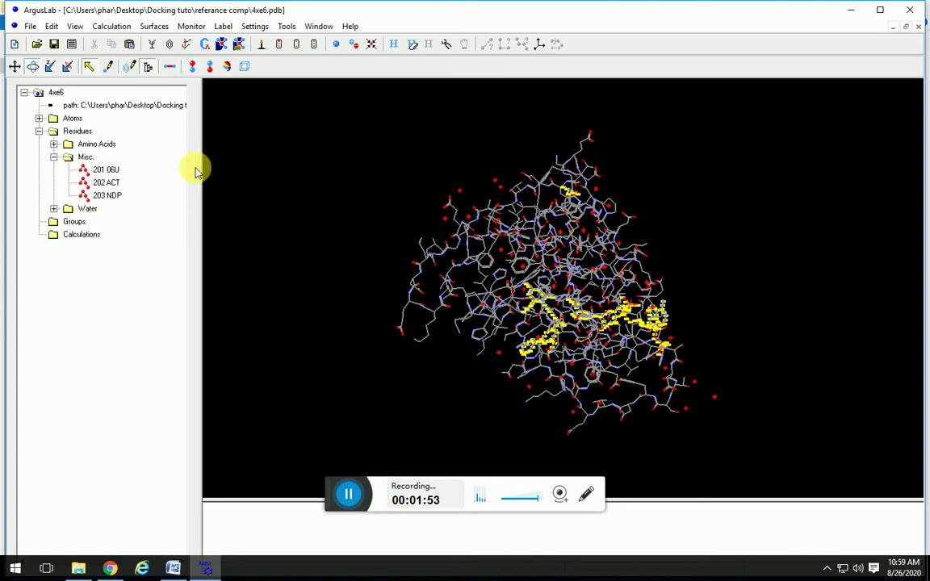
pyautogui.press('Delete')
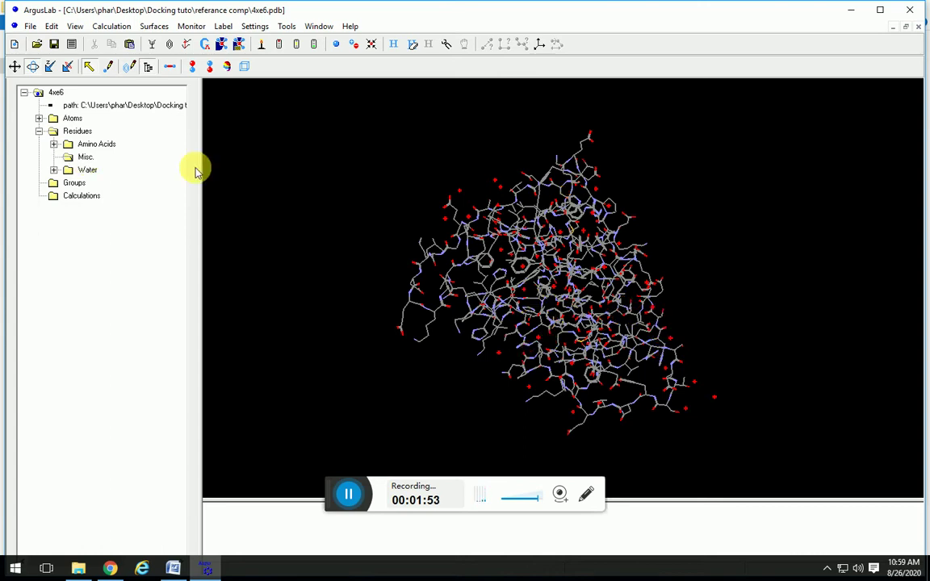
# Delete all water residues, 301 HOH through 338 HOH, from the 4xe6 protein
pyautogui.click(53, 170)
pyautogui.click(105, 105)
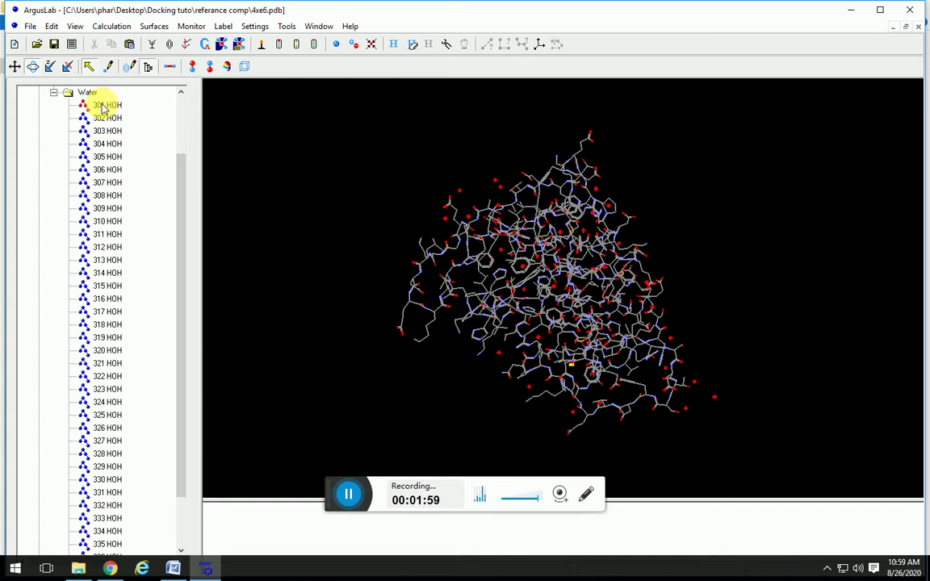
pyautogui.moveTo(178, 201); pyautogui.dragTo(154, 410)
pyautogui.keyDown('shift'); pyautogui.click(103, 520); pyautogui.keyUp('shift')
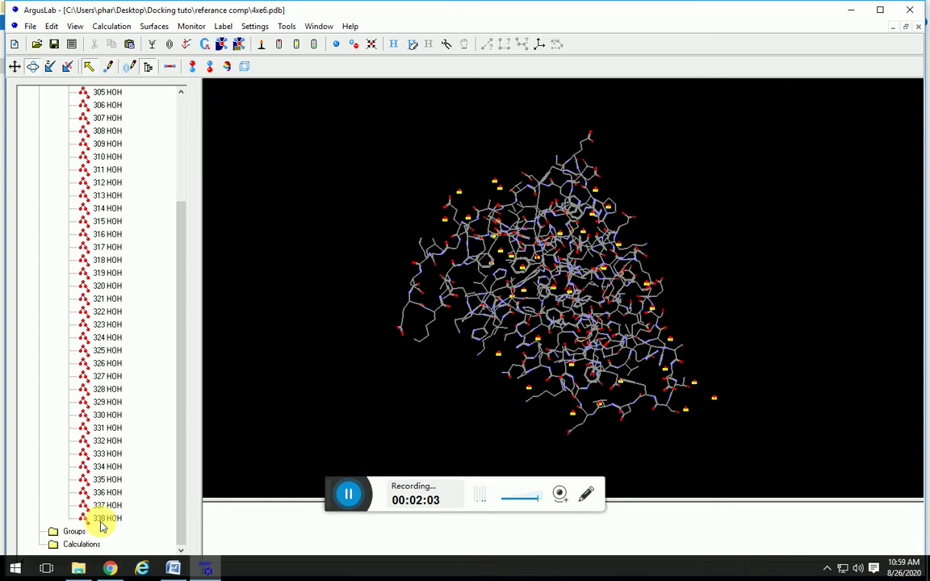
pyautogui.press('Delete')
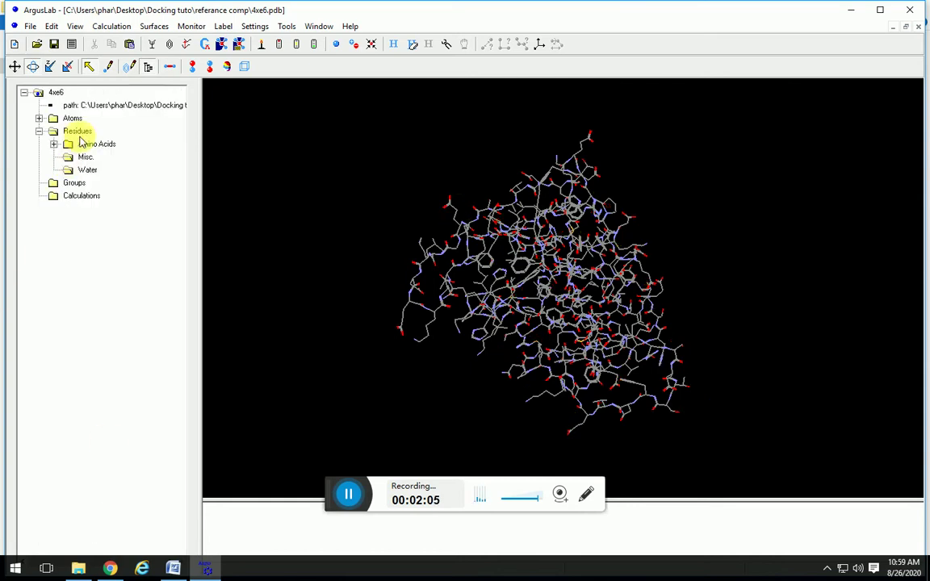
# Check the protein's amino acid list and add hydrogen atoms to the whole structure
pyautogui.click(53, 143)
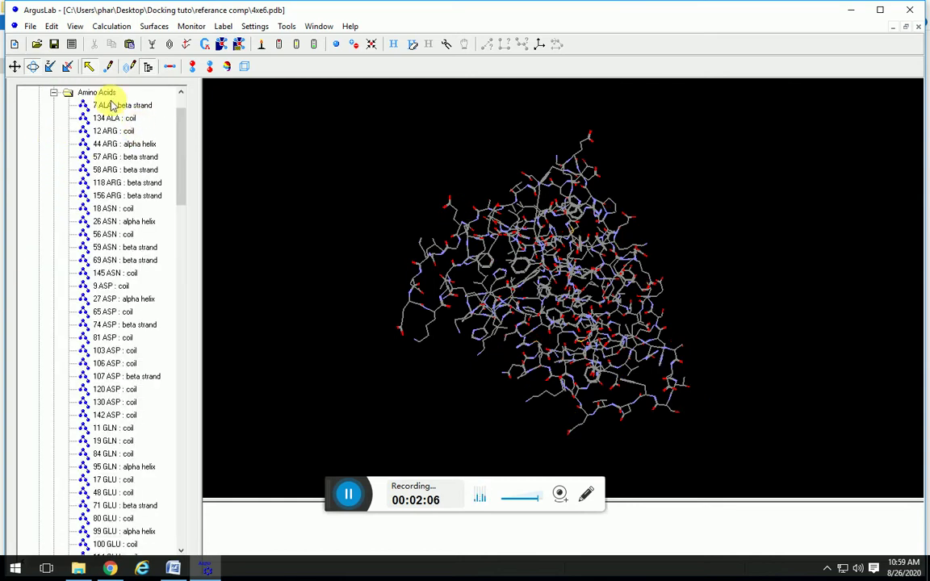
pyautogui.click(54, 93)
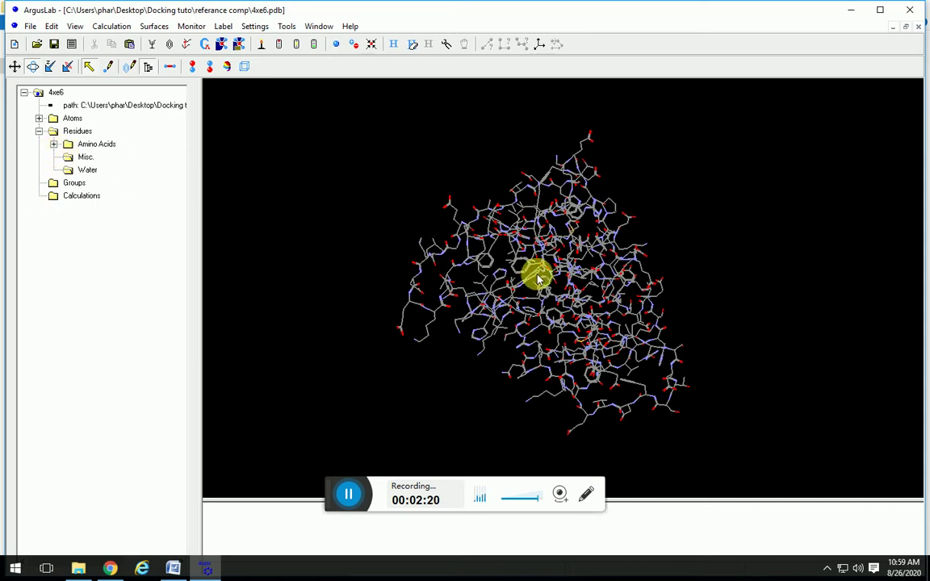
pyautogui.click(30, 27)
pyautogui.click(65, 270)
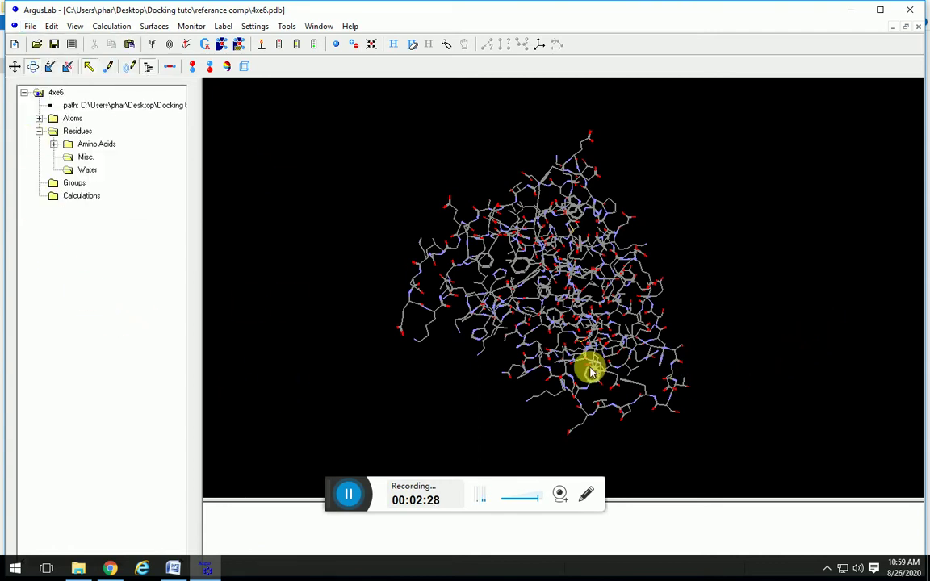
pyautogui.click(393, 45)
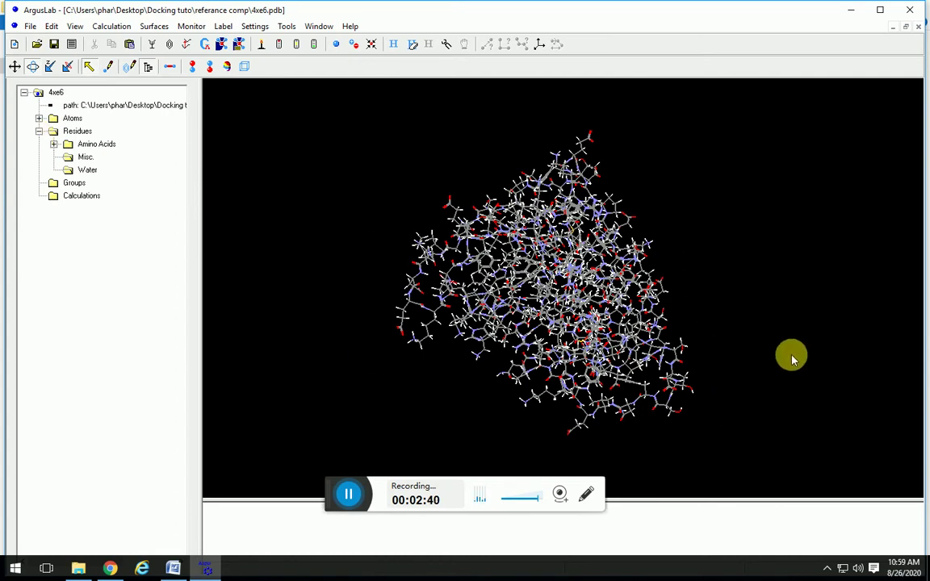
pyautogui.click(39, 131)
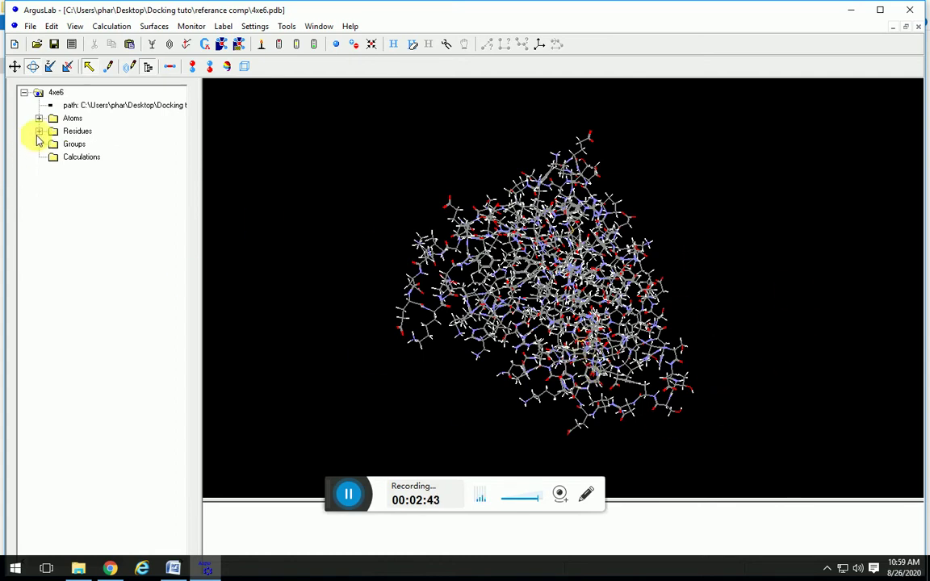
pyautogui.click(207, 568)
pyautogui.click(207, 567)
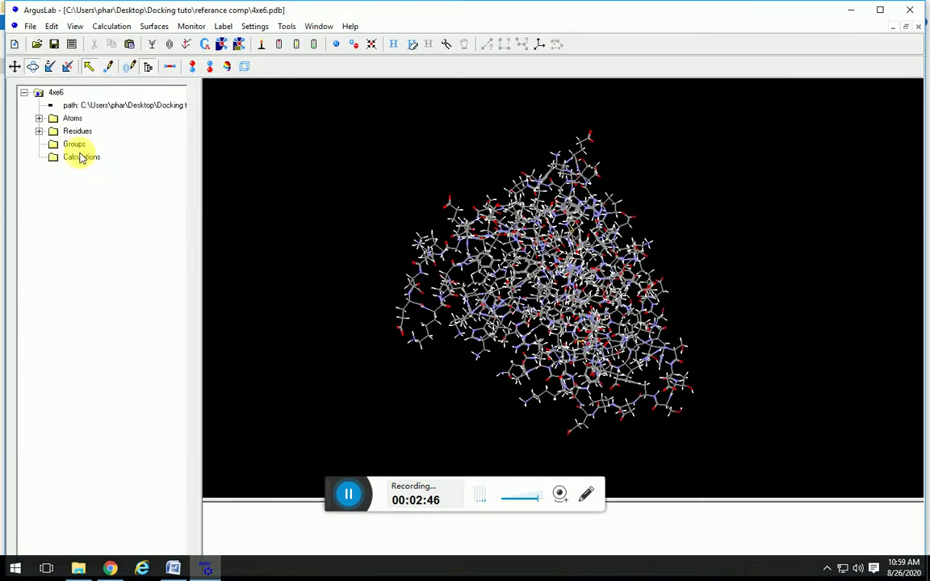
# Make a Binding Site group named 1ref from all amino acid residues of the 4xe6 protein
pyautogui.click(39, 131)
pyautogui.click(54, 145)
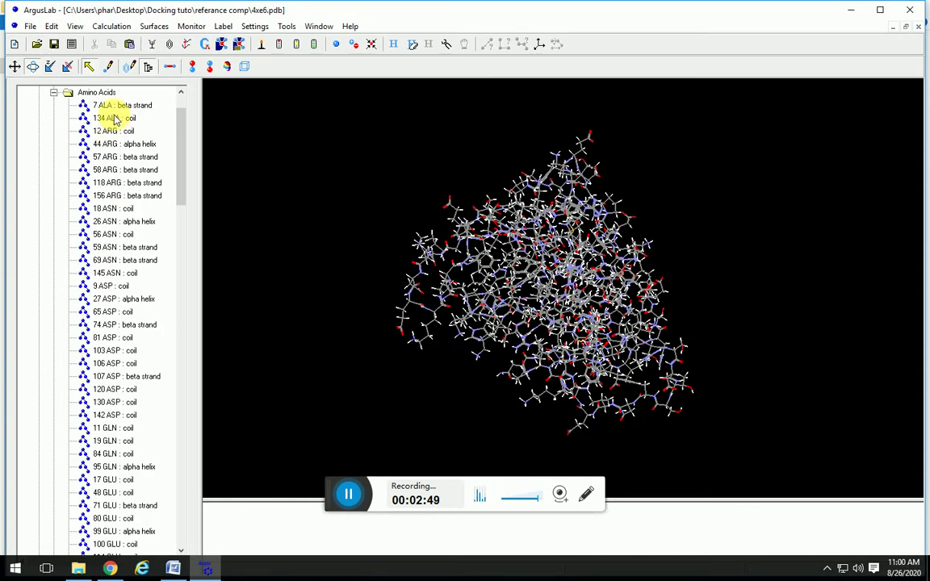
pyautogui.click(103, 108)
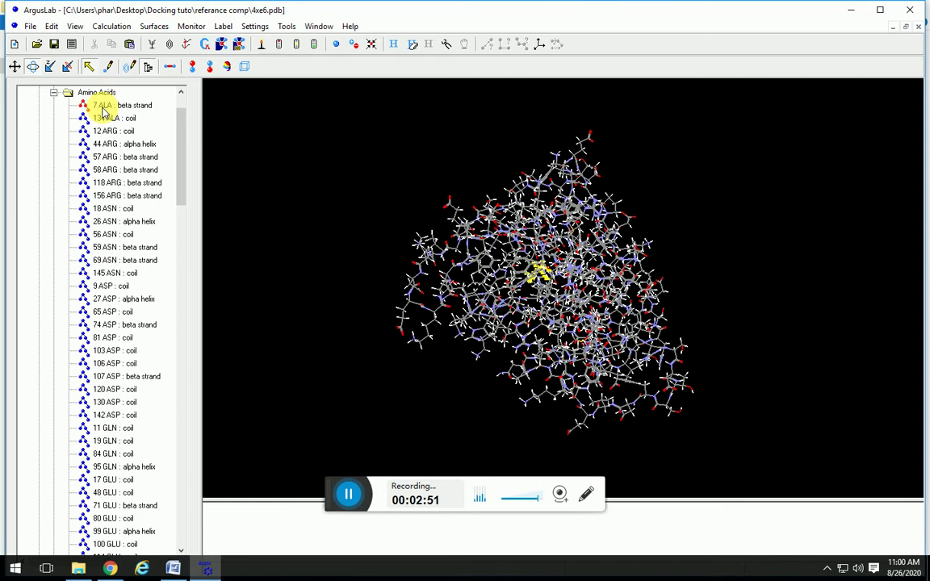
pyautogui.hotkey('ctrl', 'a')
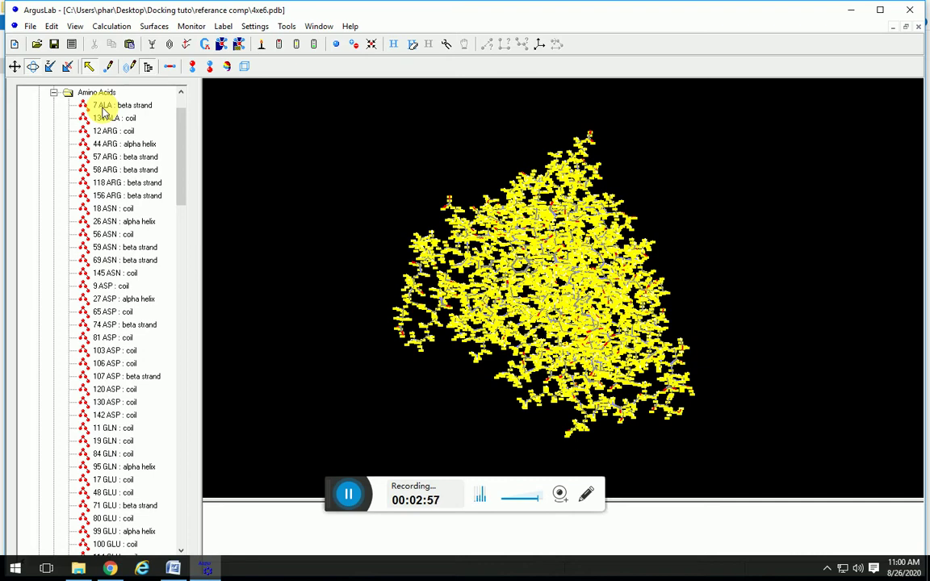
pyautogui.rightClick(102, 112)
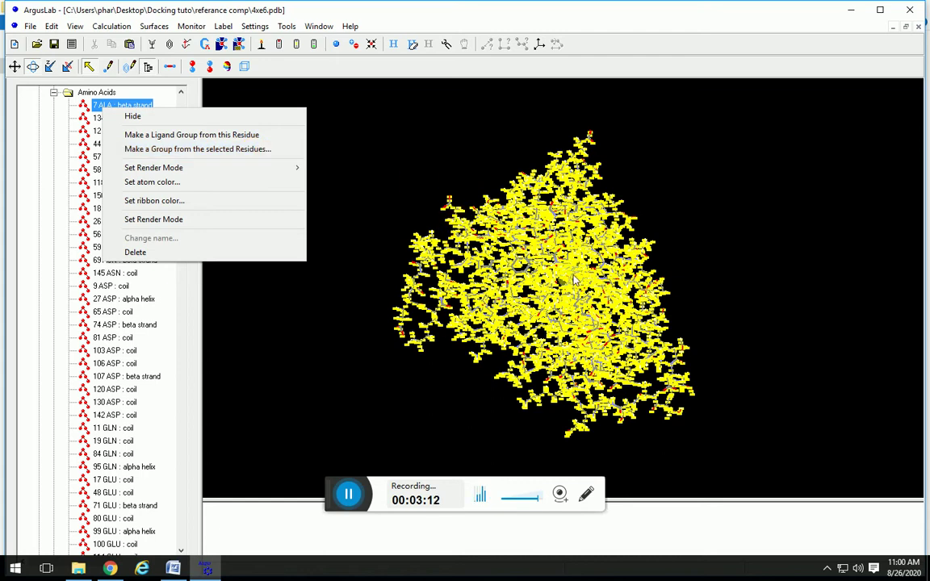
pyautogui.click(221, 150)
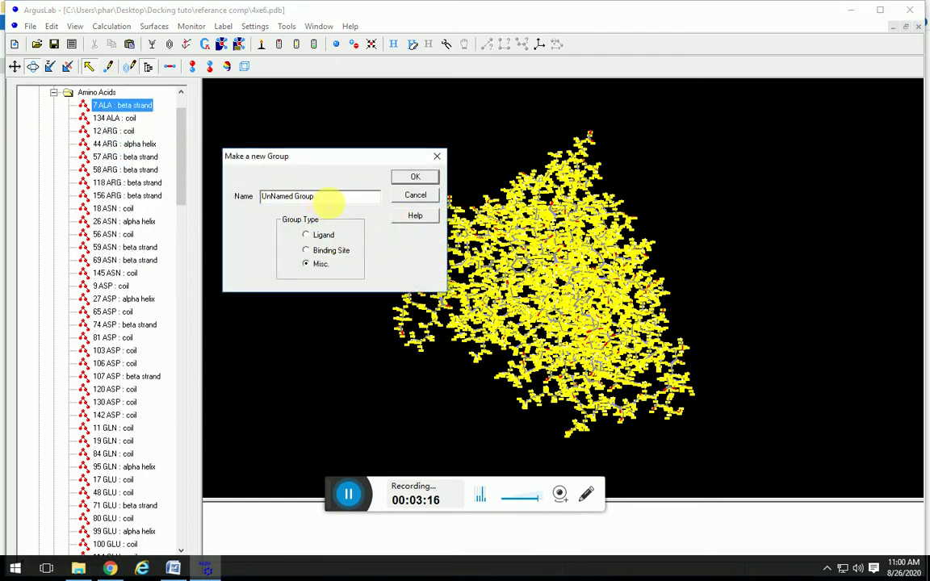
pyautogui.click(328, 203)
pyautogui.moveTo(321, 195); pyautogui.dragTo(261, 213)
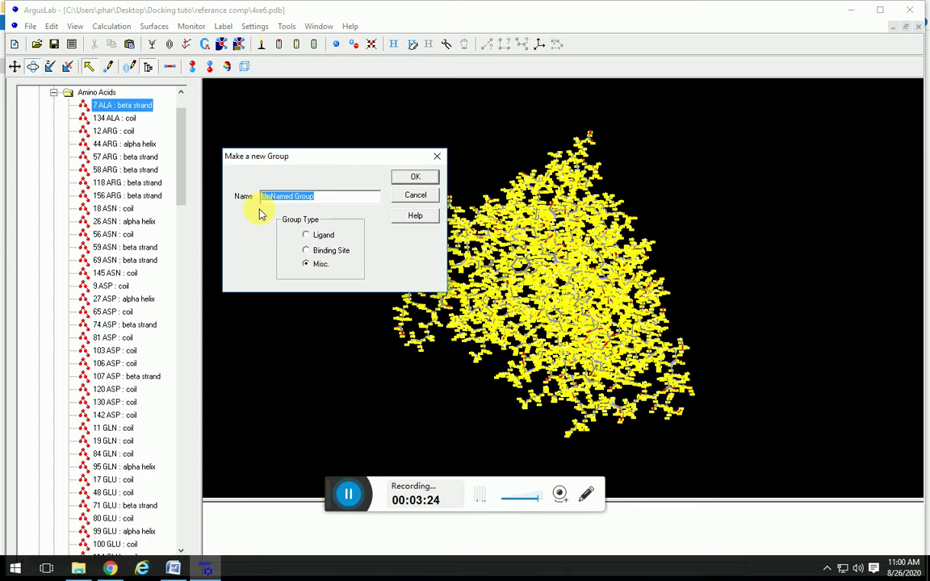
pyautogui.write('1ref')
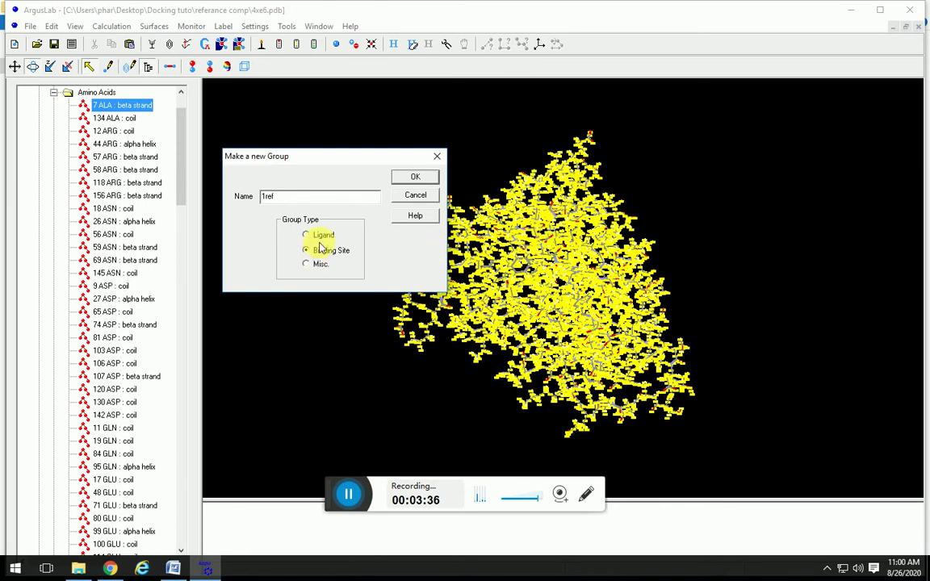
pyautogui.click(414, 178)
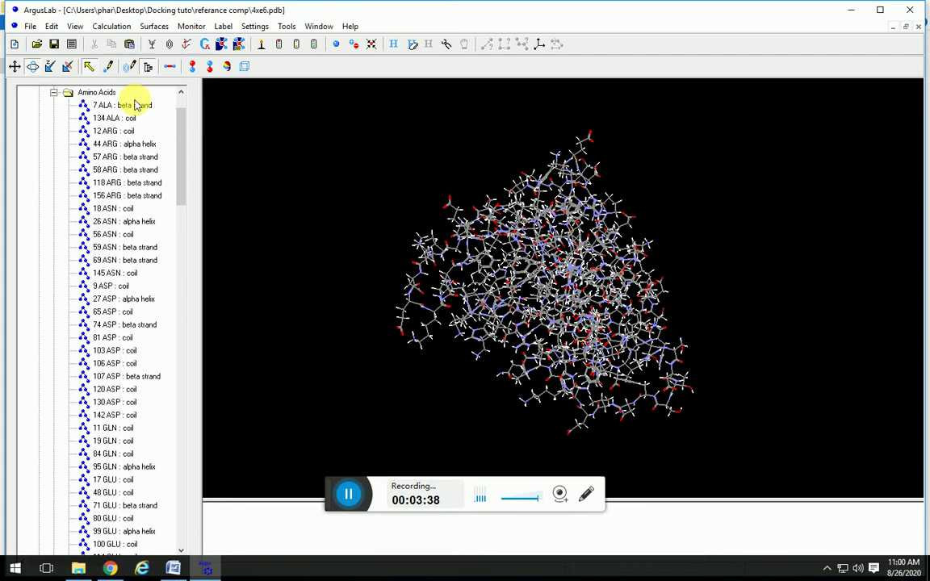
pyautogui.click(54, 93)
# Open ligand file 1 from the referance comp folder in File Explorer and clean the molecule's geometry
pyautogui.click(79, 568)
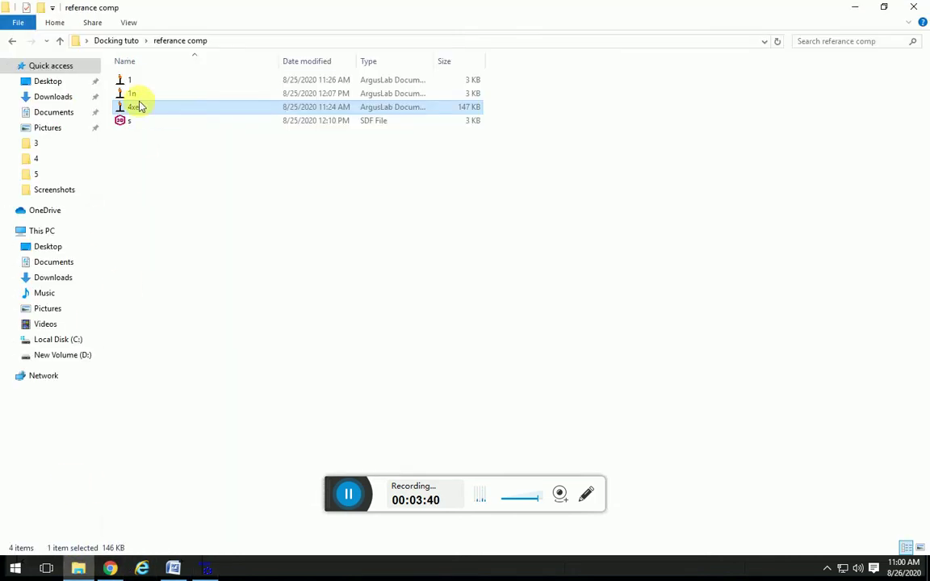
pyautogui.click(132, 81)
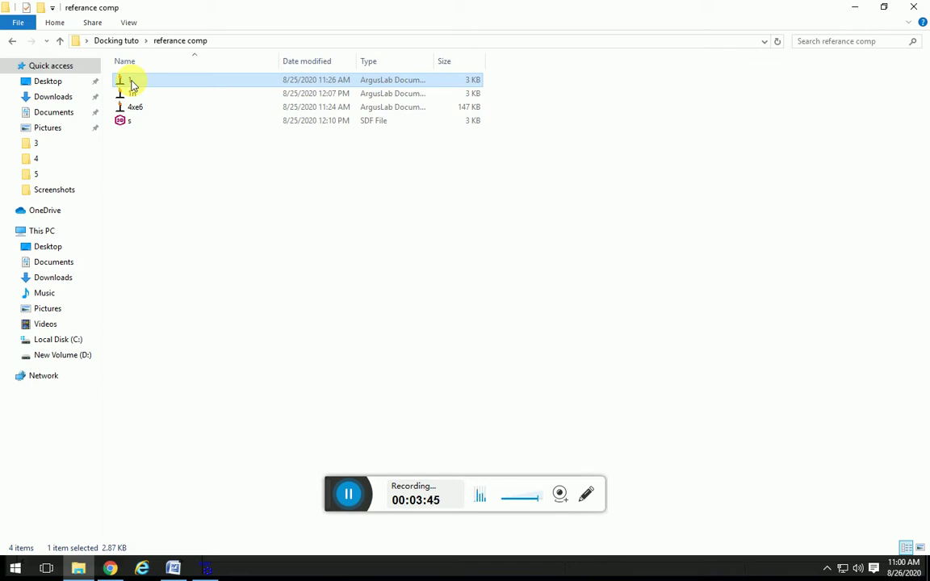
pyautogui.doubleClick(132, 81)
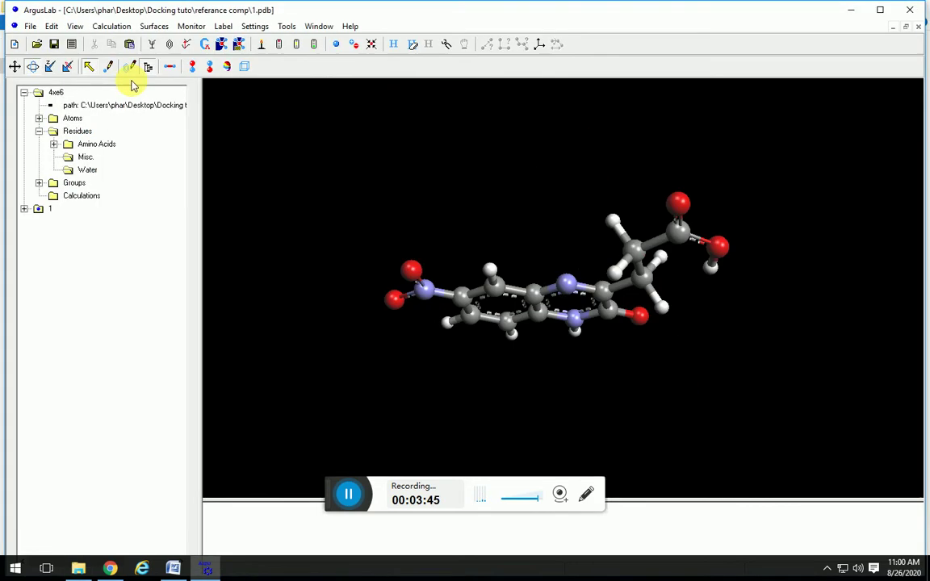
pyautogui.click(448, 45)
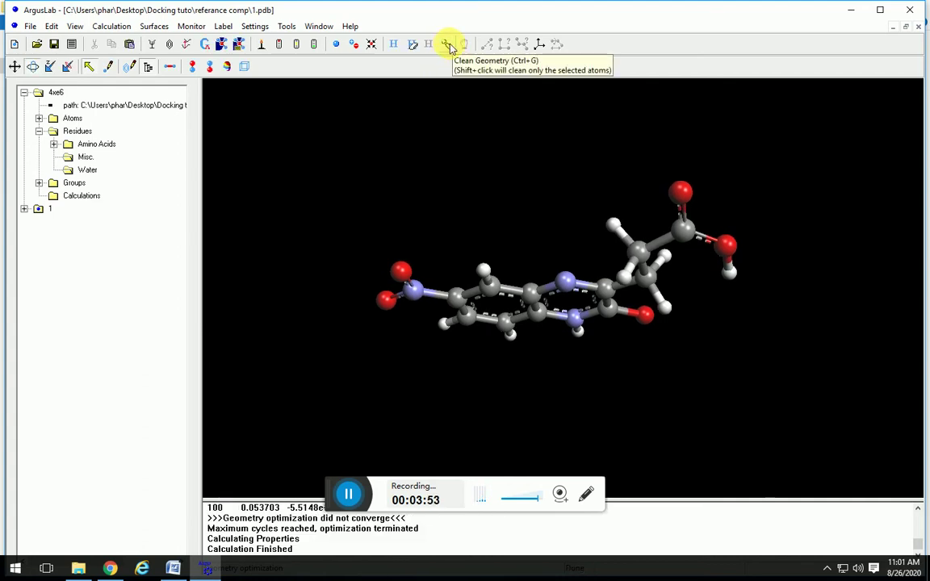
# Make a ligand group from the single Misc. residue of molecule 1
pyautogui.click(24, 209)
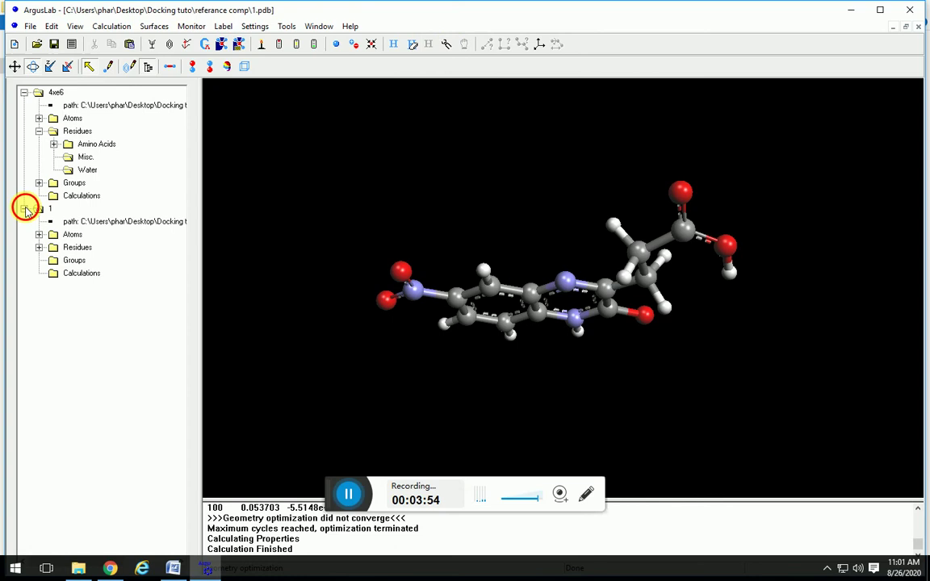
pyautogui.click(38, 247)
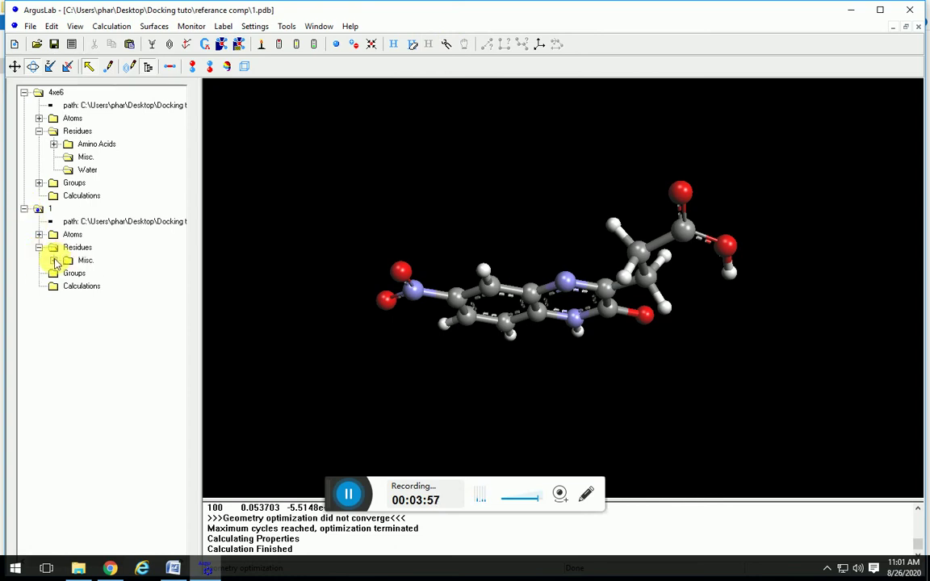
pyautogui.click(53, 260)
pyautogui.click(88, 273)
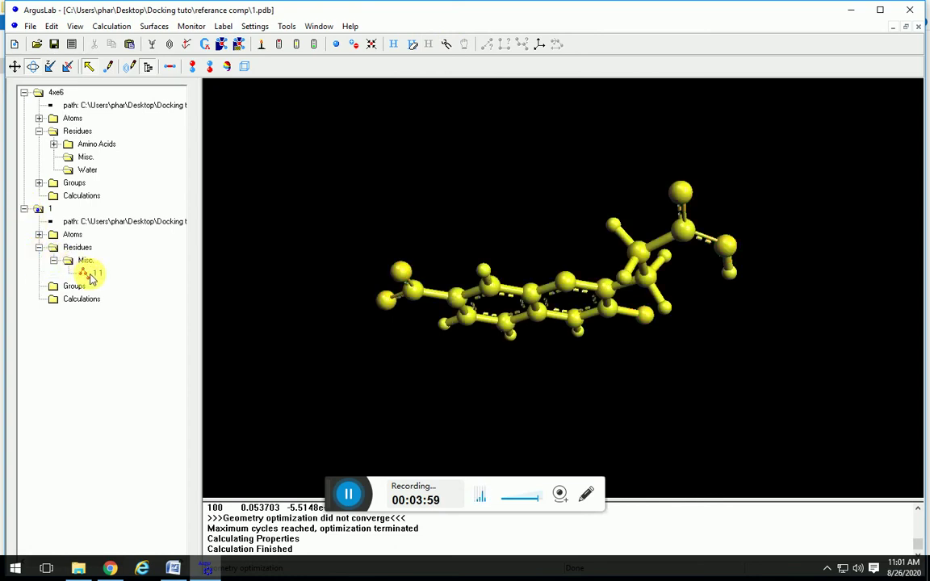
pyautogui.rightClick(90, 274)
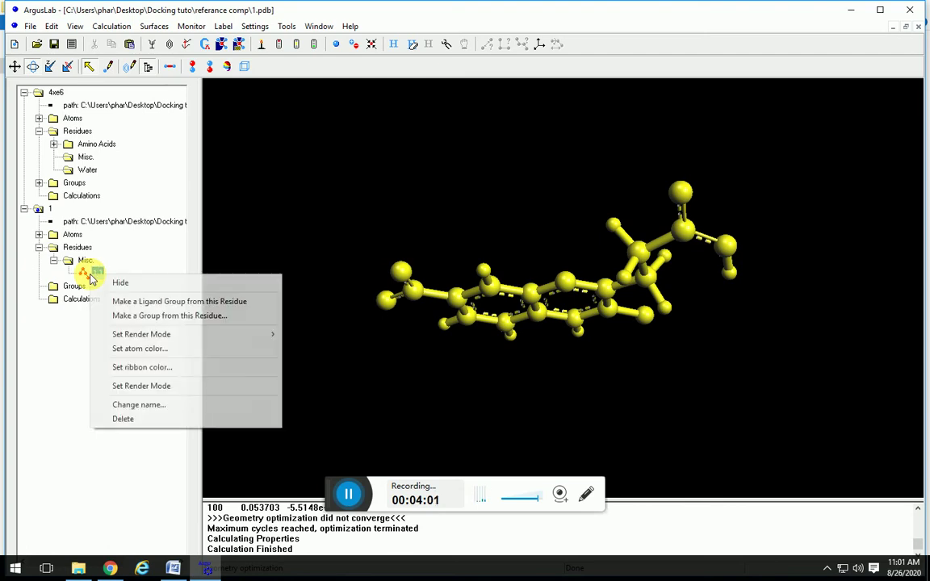
pyautogui.click(133, 303)
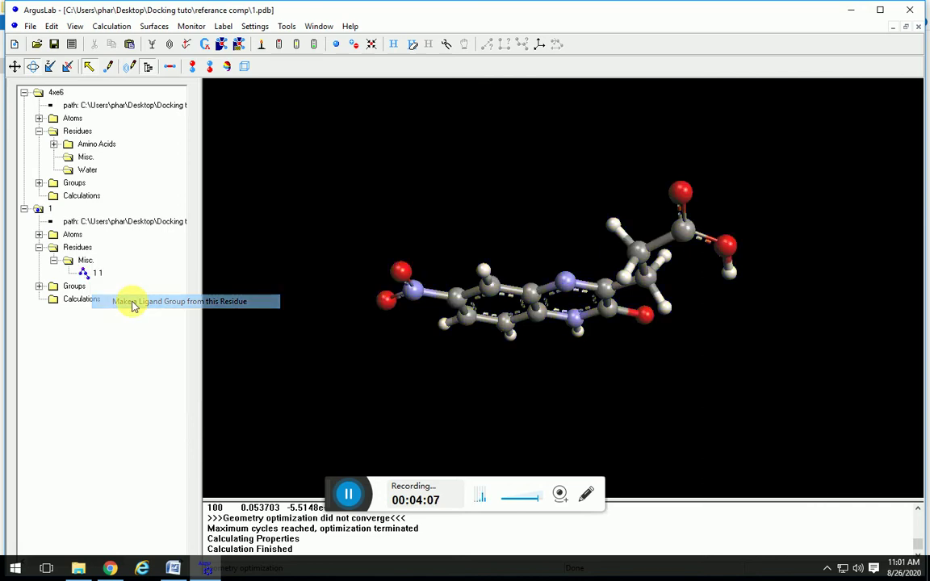
pyautogui.click(54, 260)
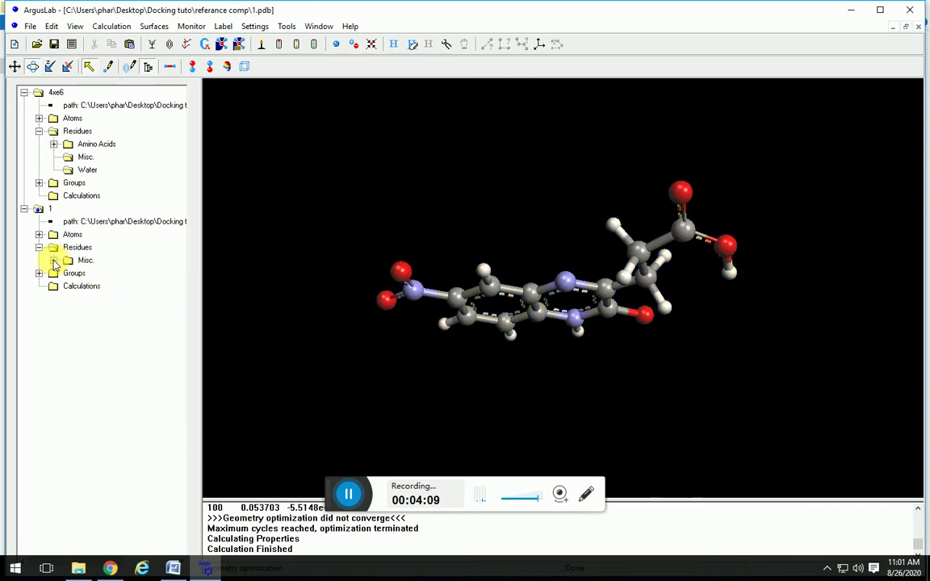
# Dock ligand 1 into the 4xe6 binding site 1ref as a flexible ligand with ArgusDock, using a calculated bounding box size
pyautogui.click(221, 45)
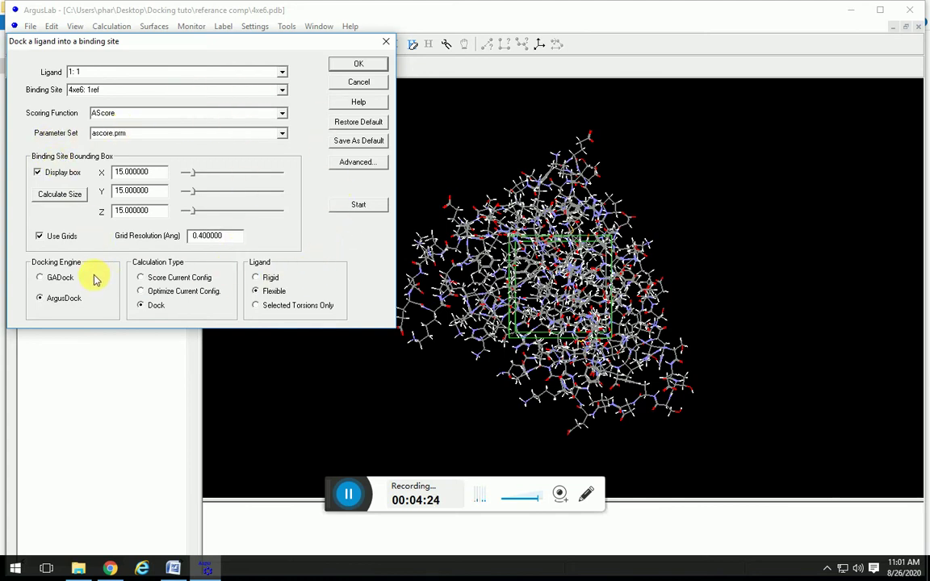
pyautogui.click(72, 198)
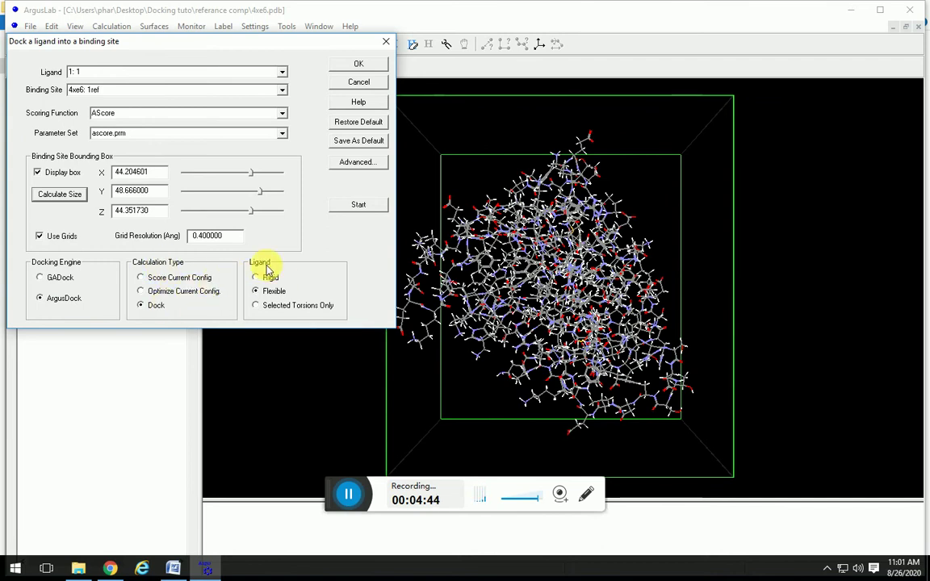
pyautogui.click(360, 207)
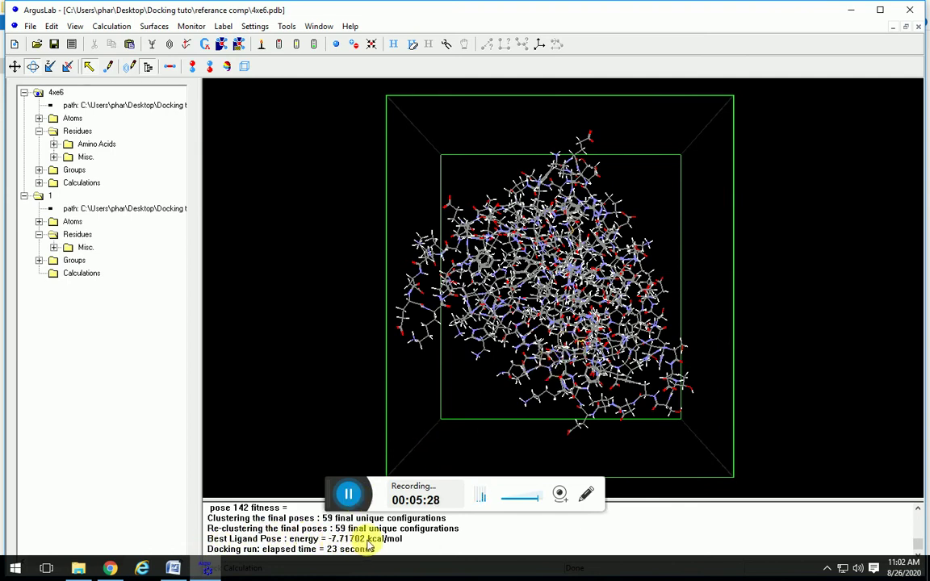
# Open the docking output in Notepad, save it as a text document named 1 in the referance comp folder, and close it
pyautogui.click(71, 45)
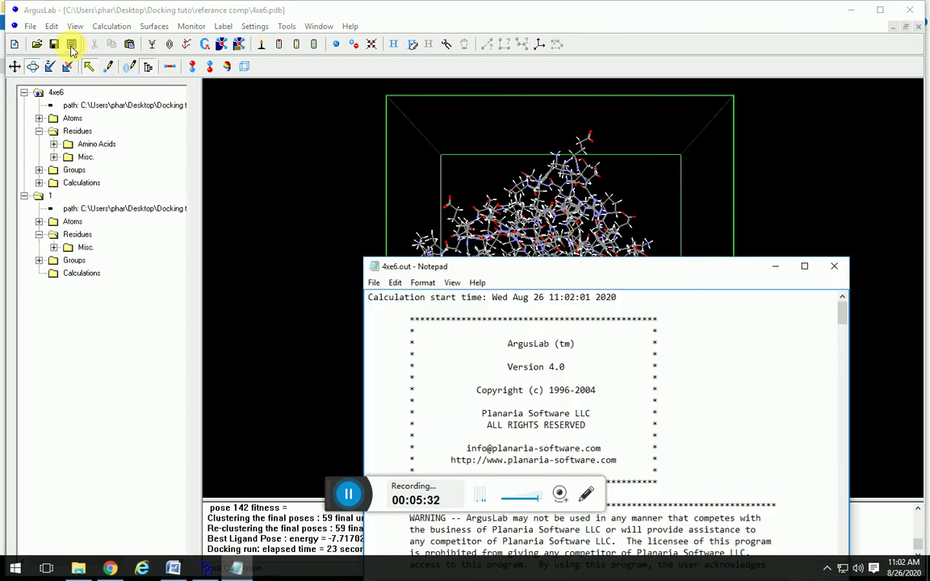
pyautogui.click(374, 285)
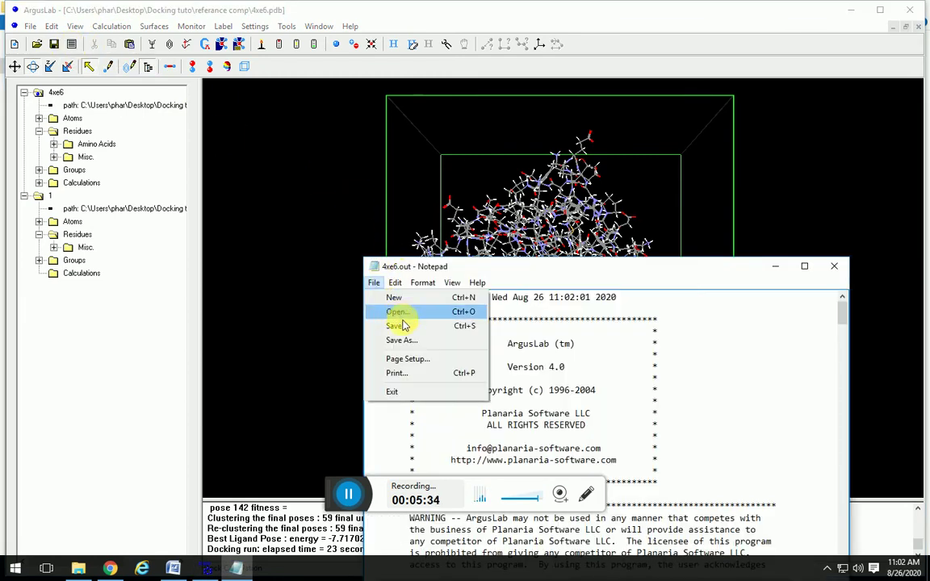
pyautogui.click(412, 342)
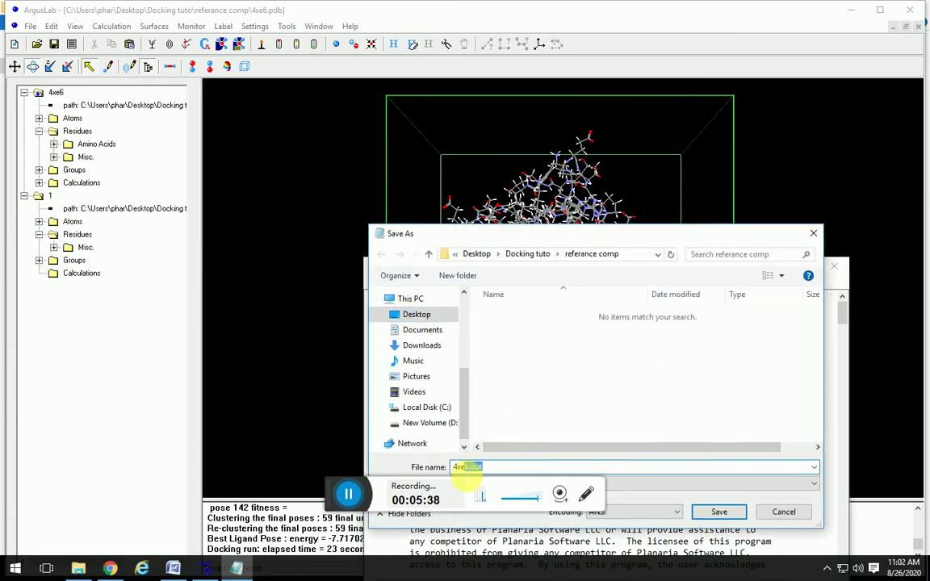
pyautogui.write('1')
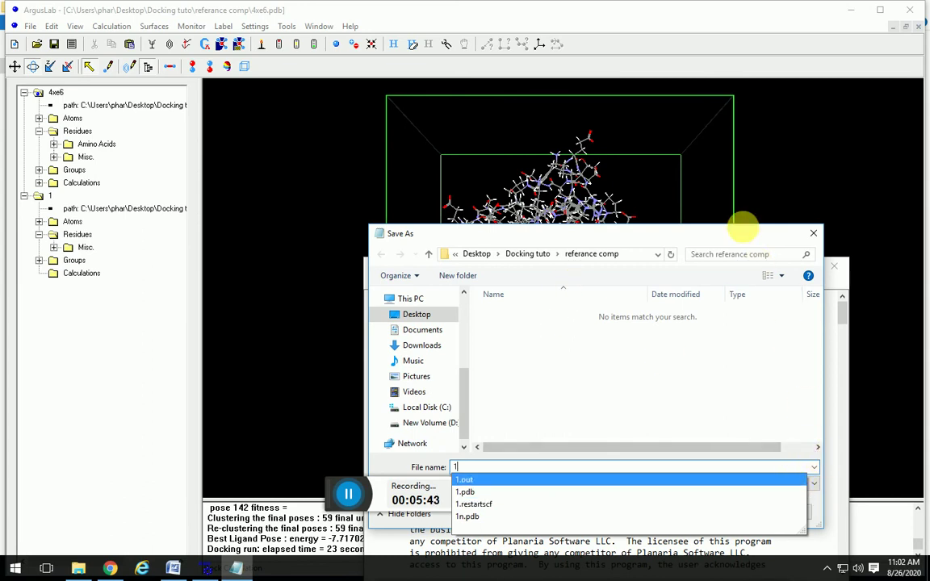
pyautogui.moveTo(731, 232); pyautogui.dragTo(710, 113)
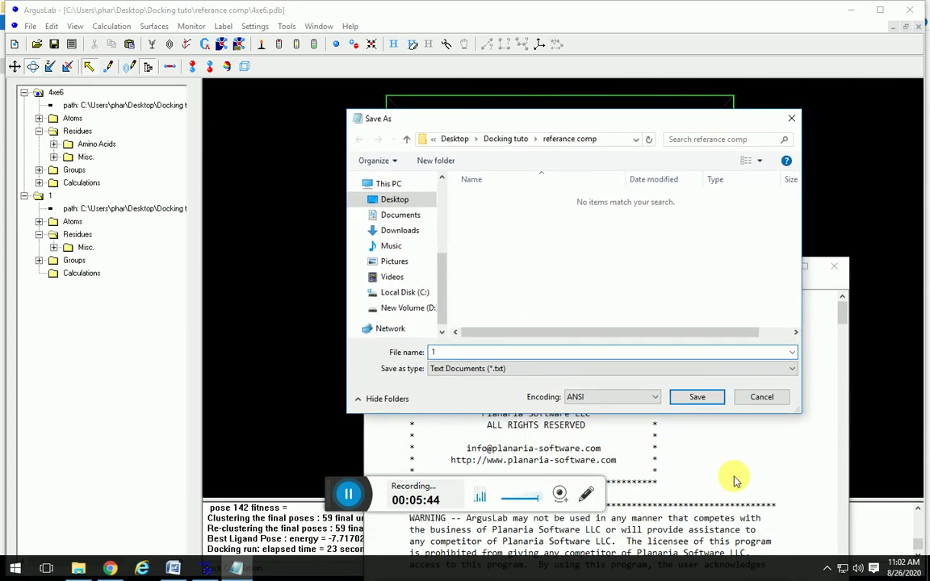
pyautogui.click(707, 398)
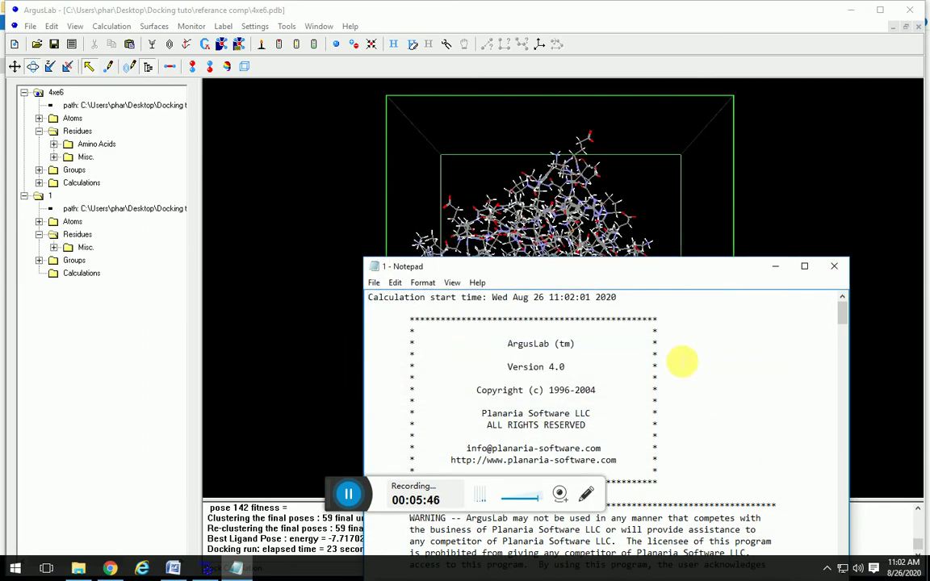
pyautogui.click(834, 265)
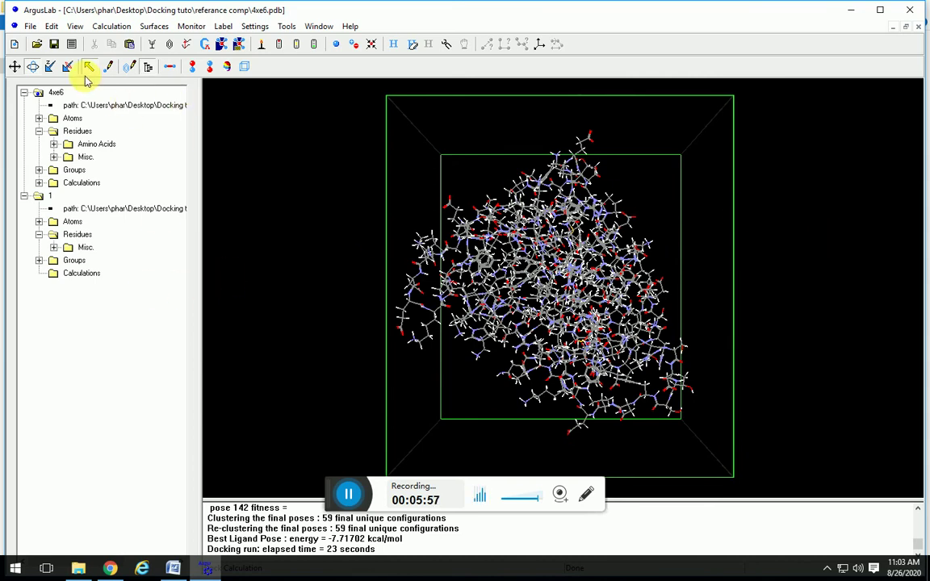
# Select the docked ligand group 3 1 in 4xe6 and hide the protein
pyautogui.click(25, 197)
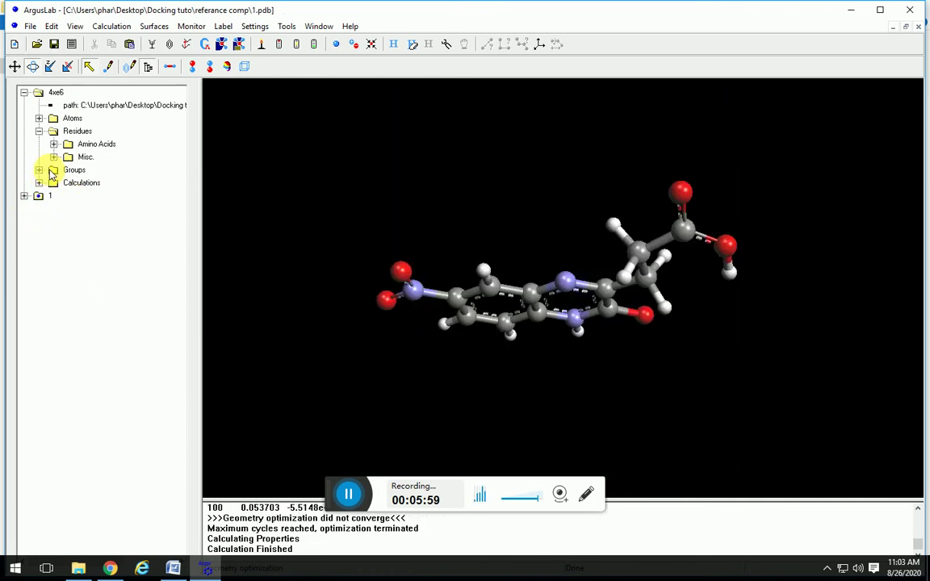
pyautogui.click(40, 171)
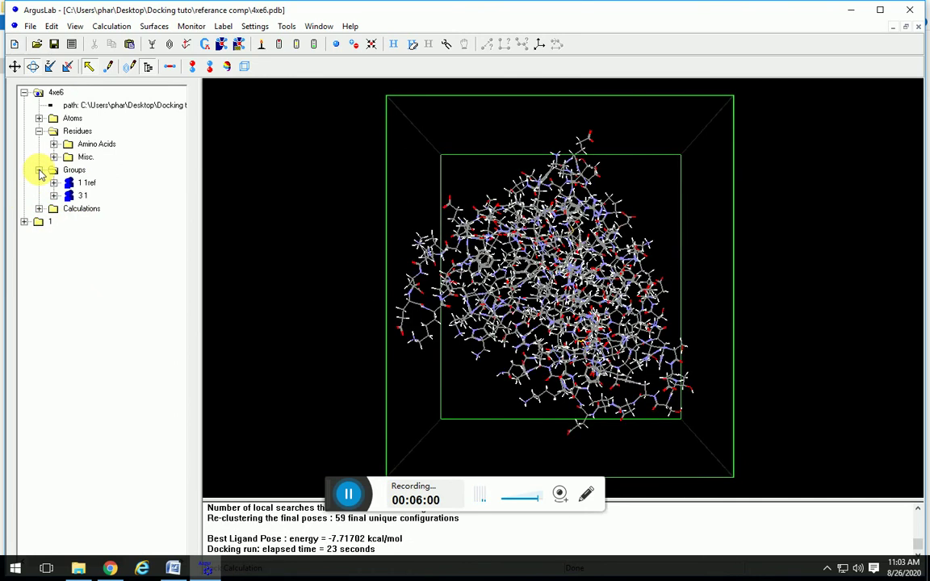
pyautogui.click(70, 195)
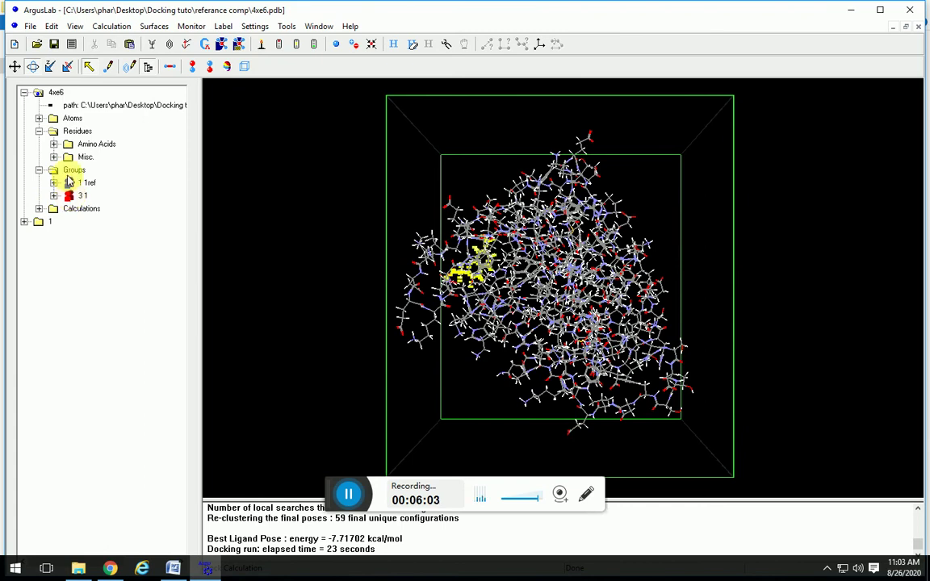
pyautogui.click(78, 29)
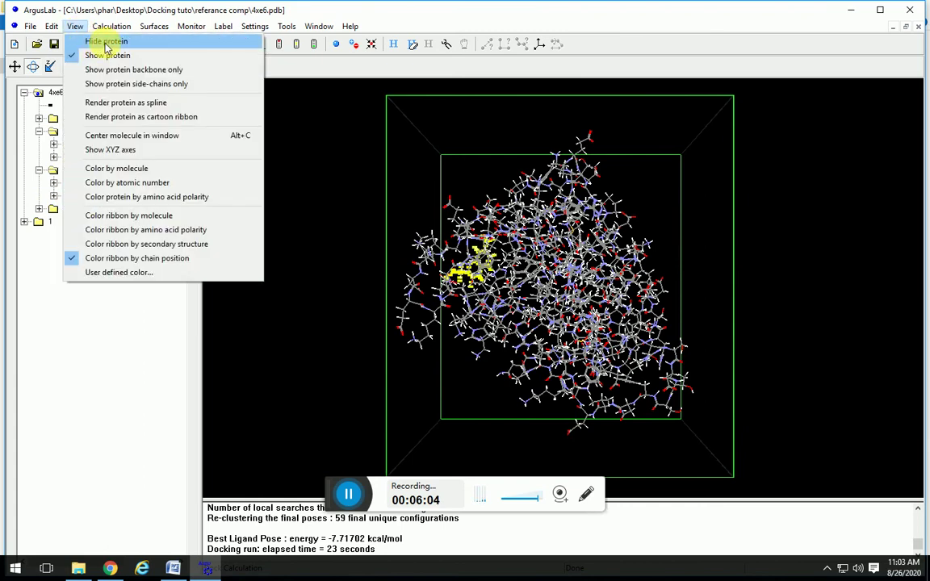
pyautogui.click(93, 41)
# Make a BindingSite group for the docked ligand group 3 1 and select the ligand again
pyautogui.rightClick(75, 196)
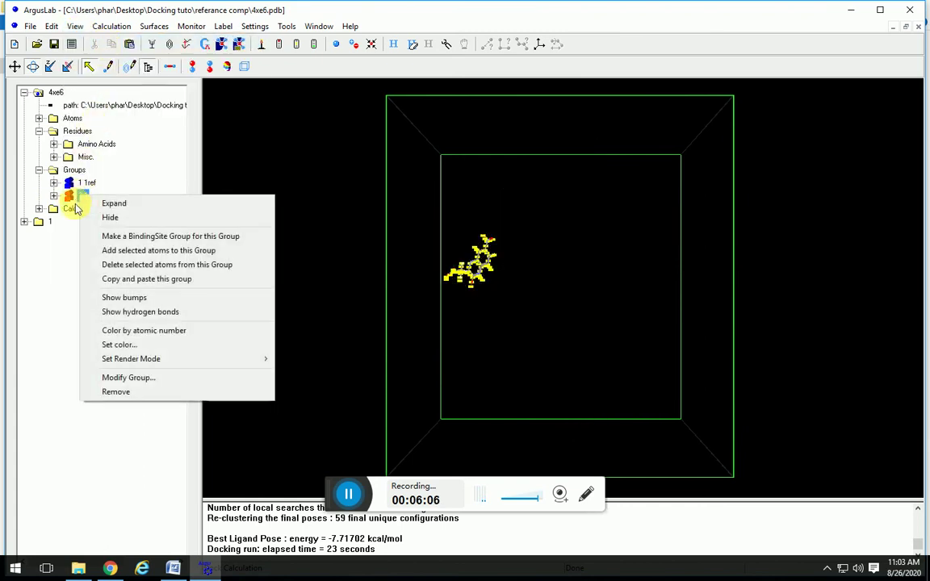
pyautogui.click(148, 238)
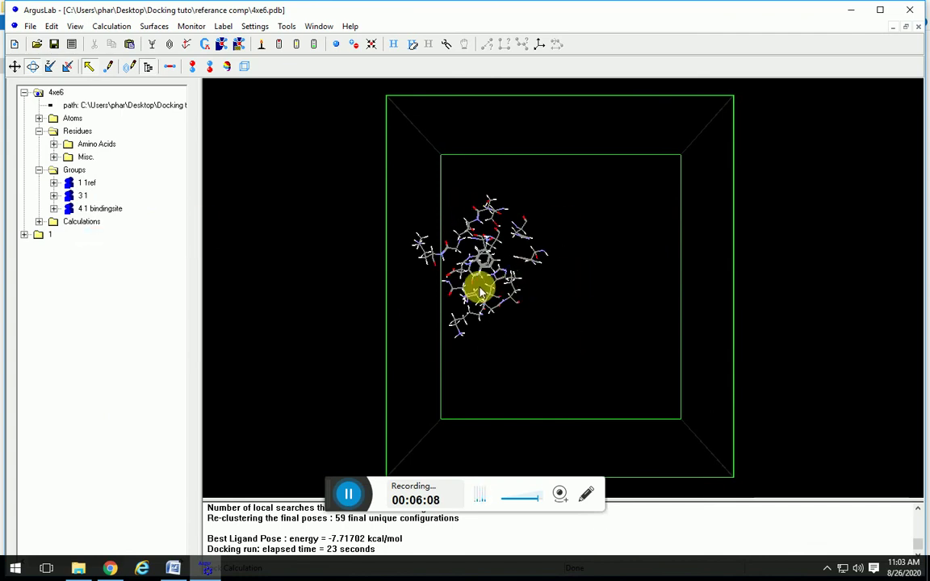
pyautogui.click(78, 197)
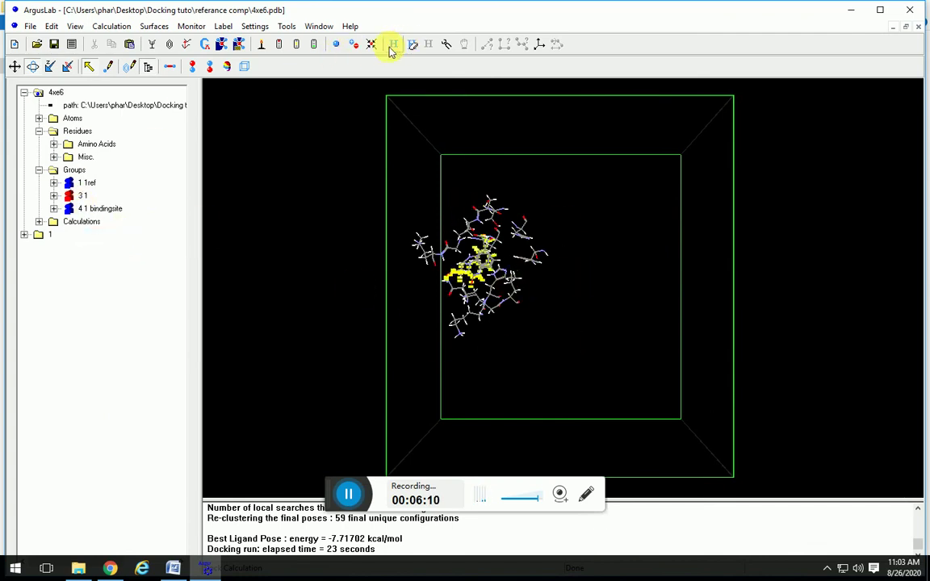
# Render the selected docked ligand in high-quality Ball Cylinder style and show the hydrogen bonds of group 3 1
pyautogui.click(335, 44)
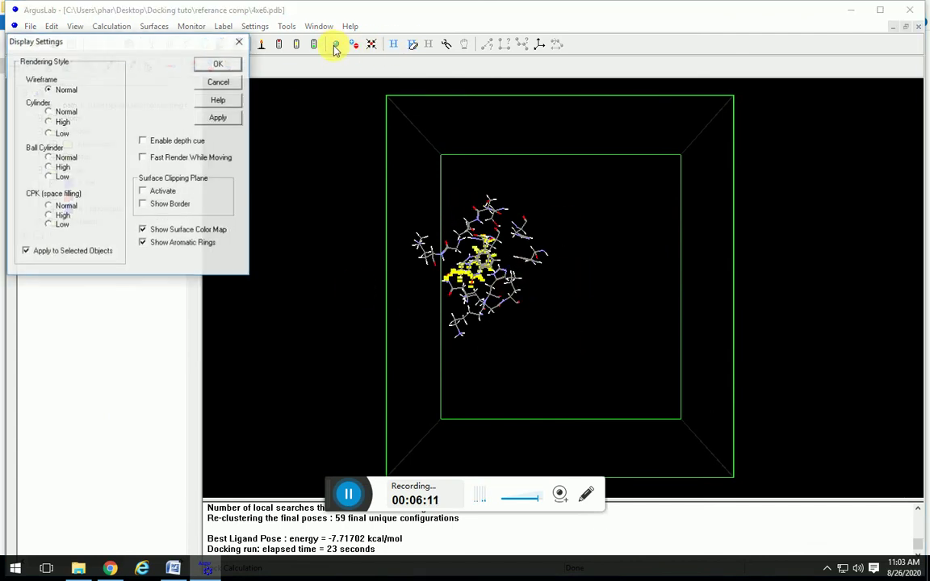
pyautogui.click(58, 168)
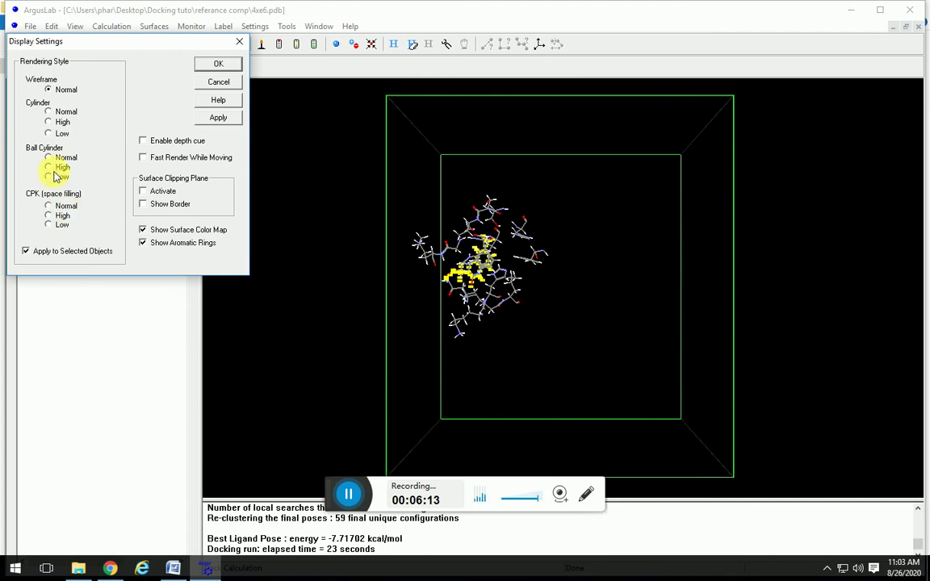
pyautogui.click(216, 64)
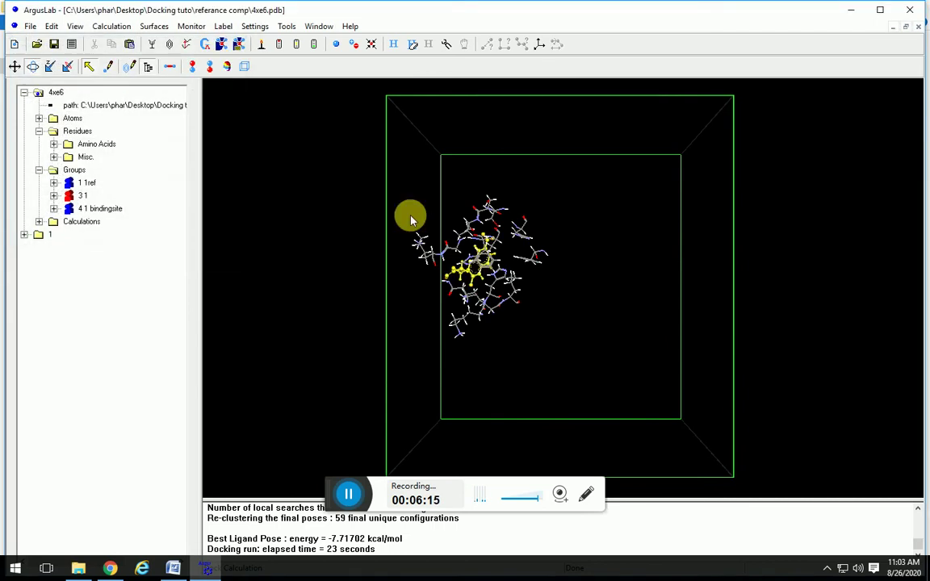
pyautogui.rightClick(73, 196)
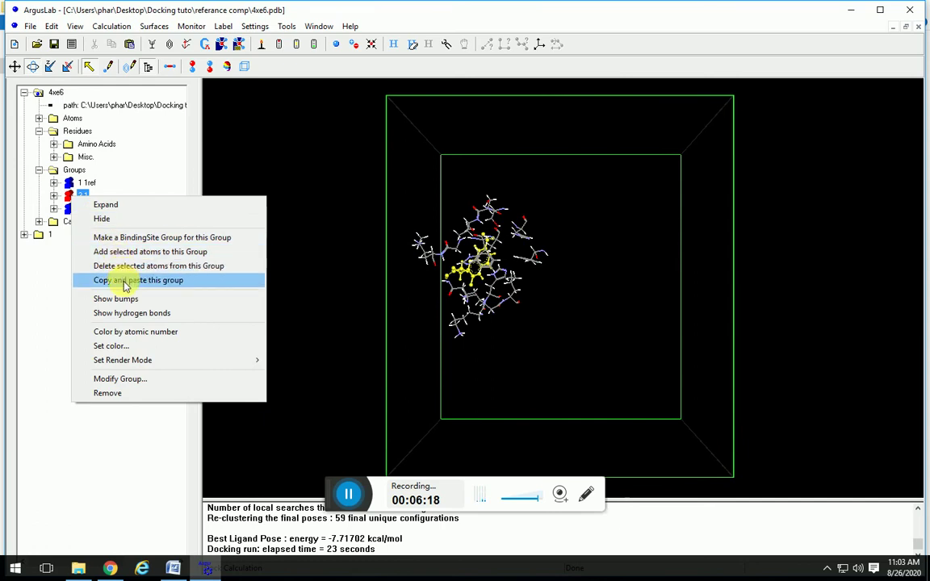
pyautogui.click(150, 314)
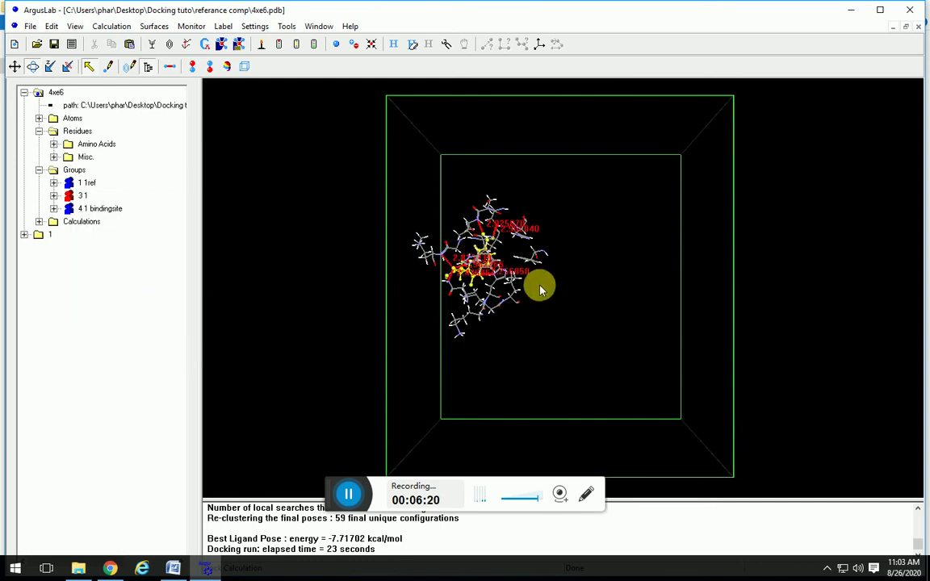
# Deselect the ligand and examine the hydrogen bond information for the 2.900040 bond at its nitro group
pyautogui.click(50, 66)
pyautogui.moveTo(588, 245); pyautogui.dragTo(598, 424)
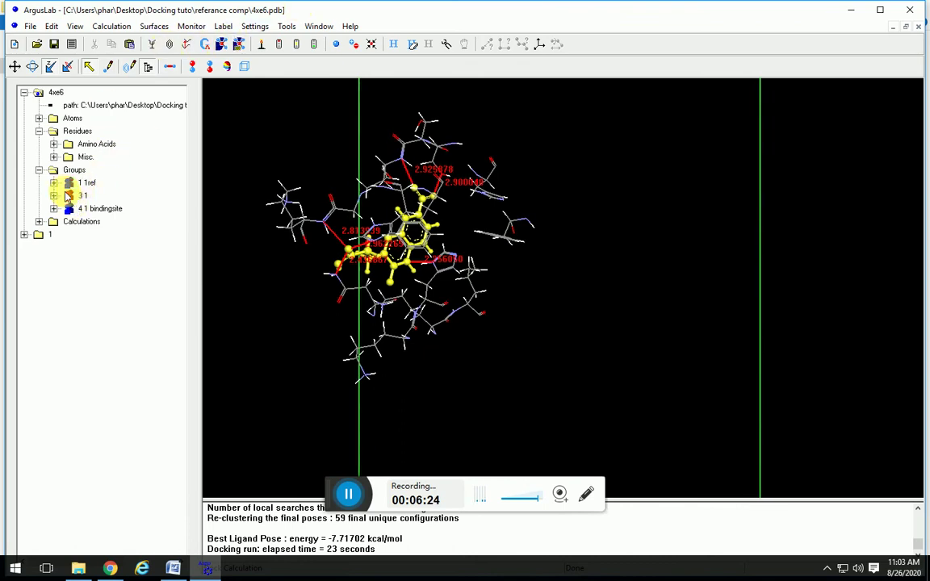
pyautogui.click(535, 229)
pyautogui.moveTo(538, 225); pyautogui.dragTo(560, 248)
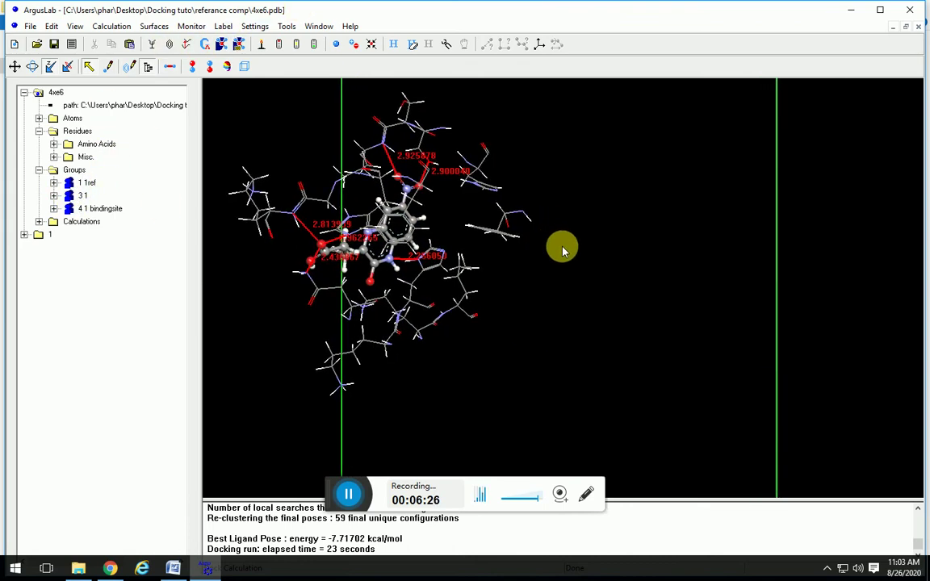
pyautogui.click(32, 66)
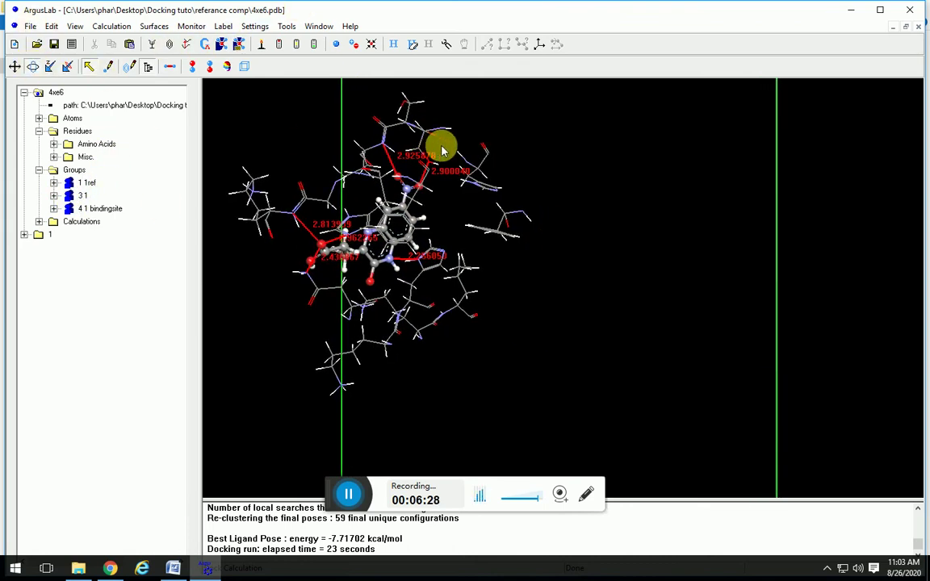
pyautogui.moveTo(442, 148); pyautogui.dragTo(596, 191)
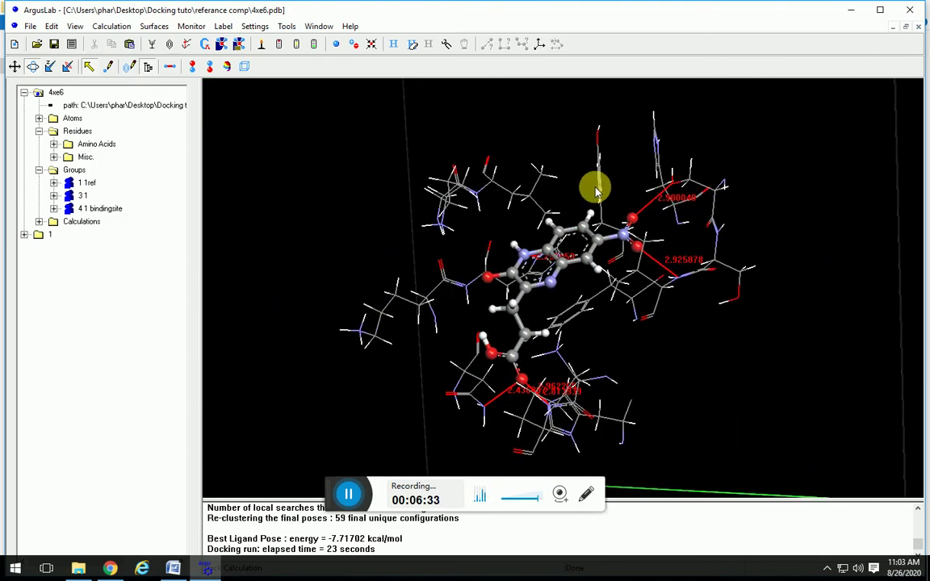
pyautogui.rightClick(647, 211)
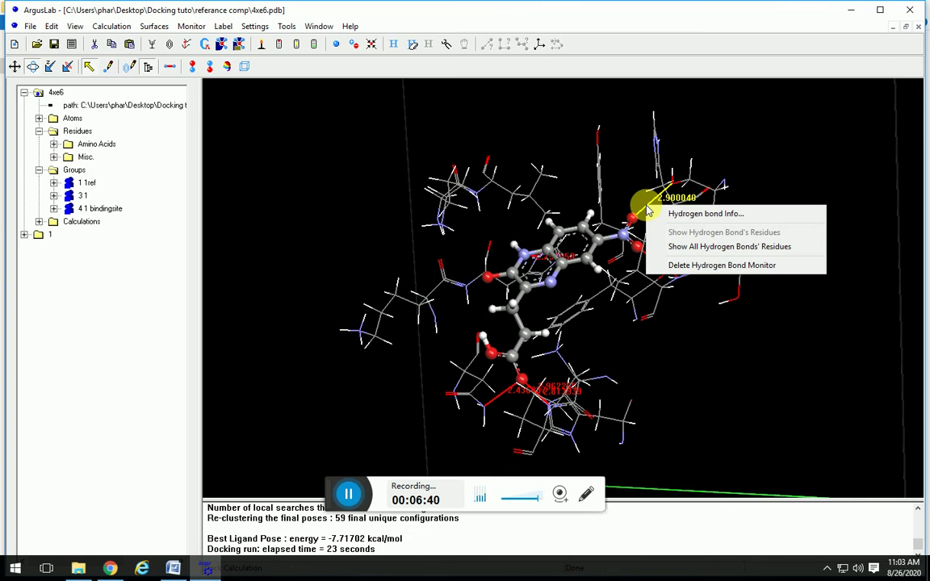
pyautogui.click(679, 214)
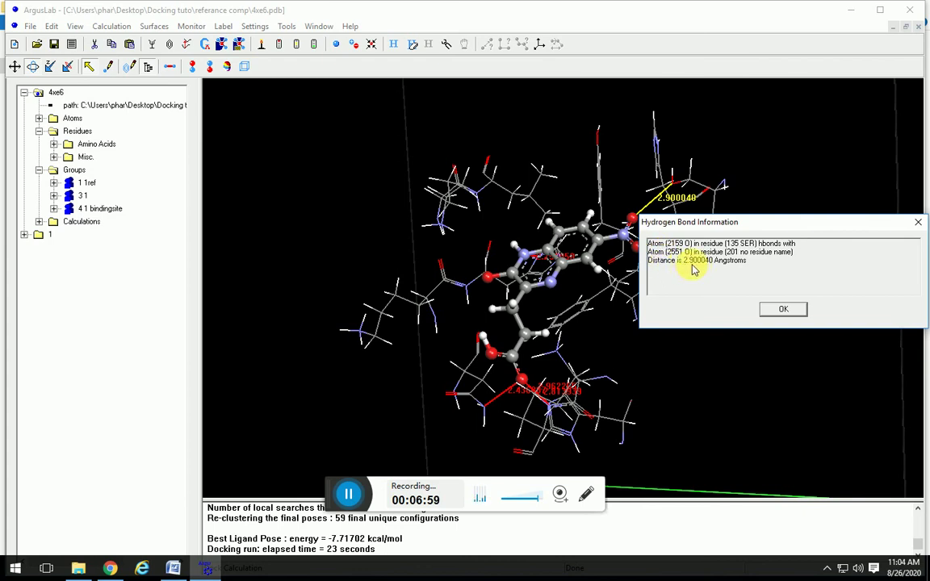
pyautogui.click(780, 310)
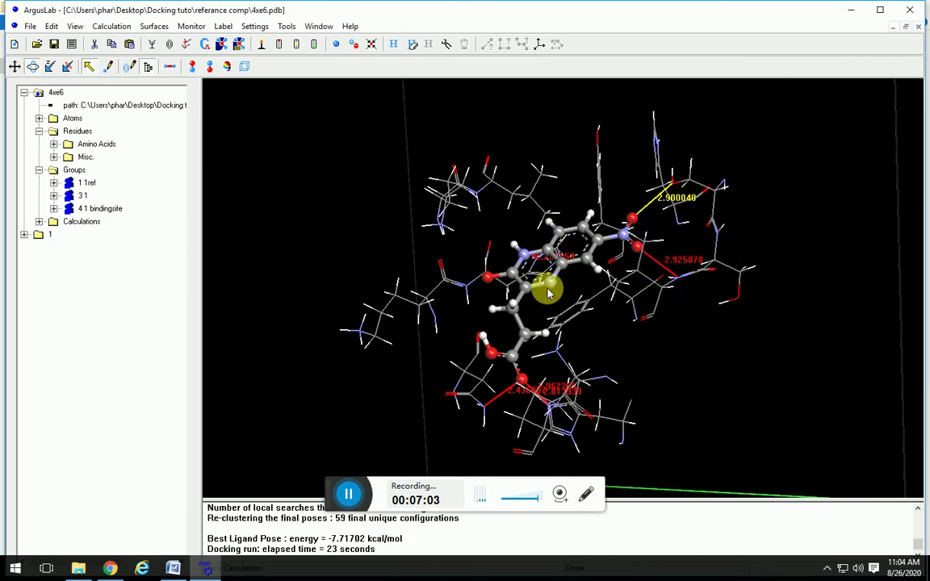